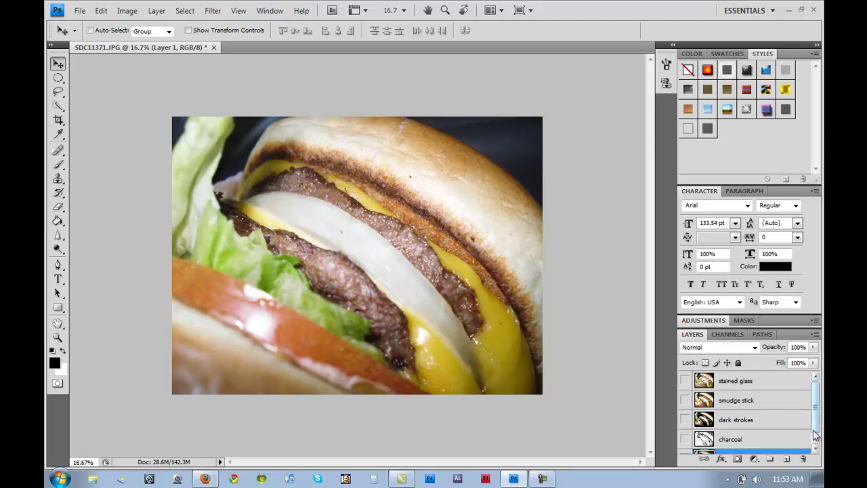
# Delete the stained glass, smudge stick, dark strokes and charcoal layers, keeping only Layer 1
pyautogui.scroll(-1, 815, 440)
pyautogui.click(760, 422)
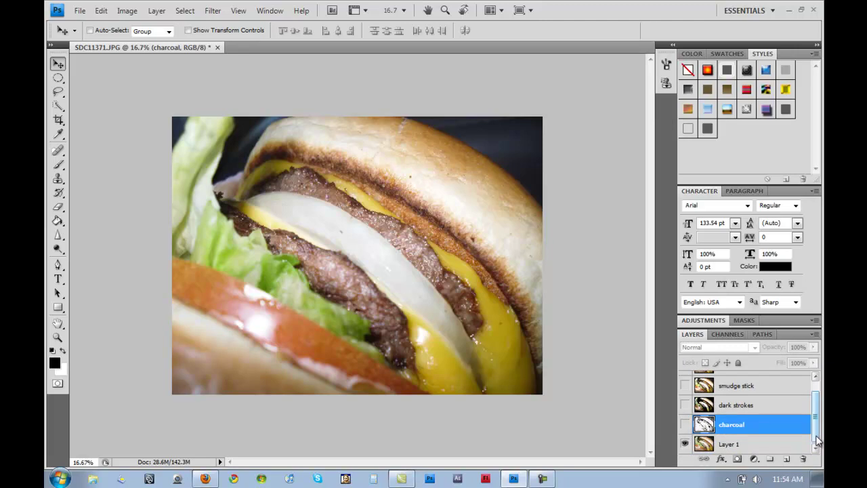
pyautogui.scroll(1, 817, 438)
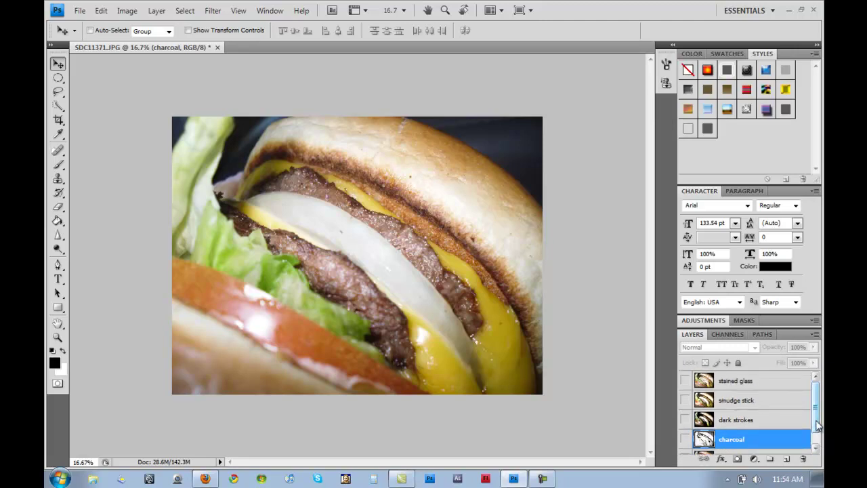
pyautogui.click(753, 388)
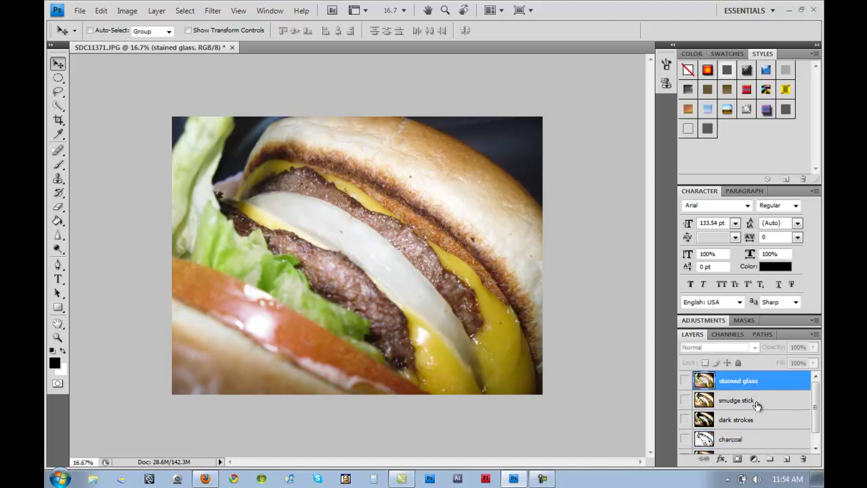
pyautogui.click(757, 404)
pyautogui.click(757, 418)
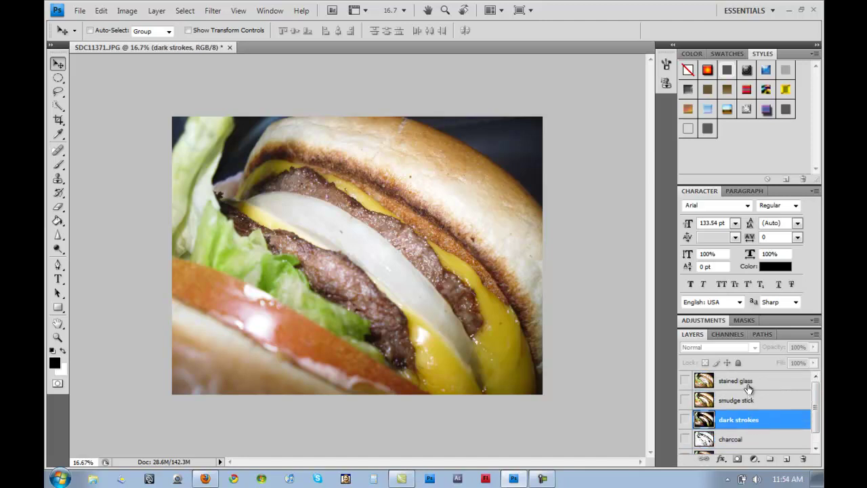
pyautogui.click(748, 384)
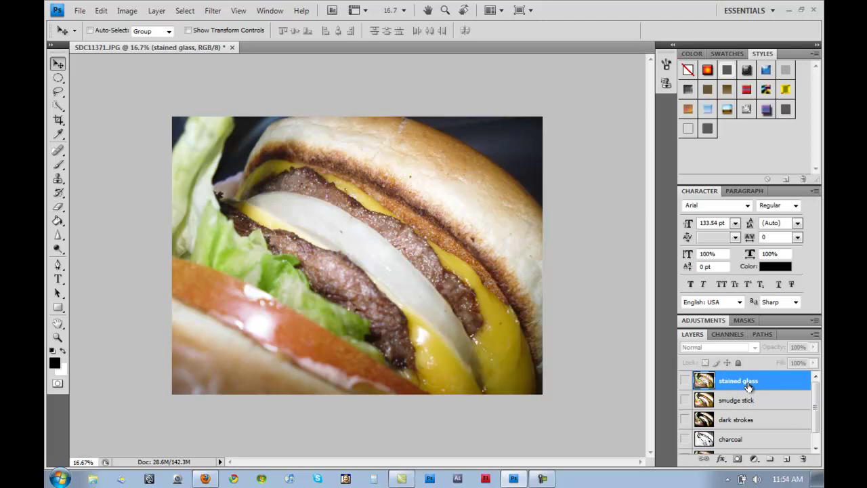
pyautogui.keyDown('shift'); pyautogui.click(741, 445); pyautogui.keyUp('shift')
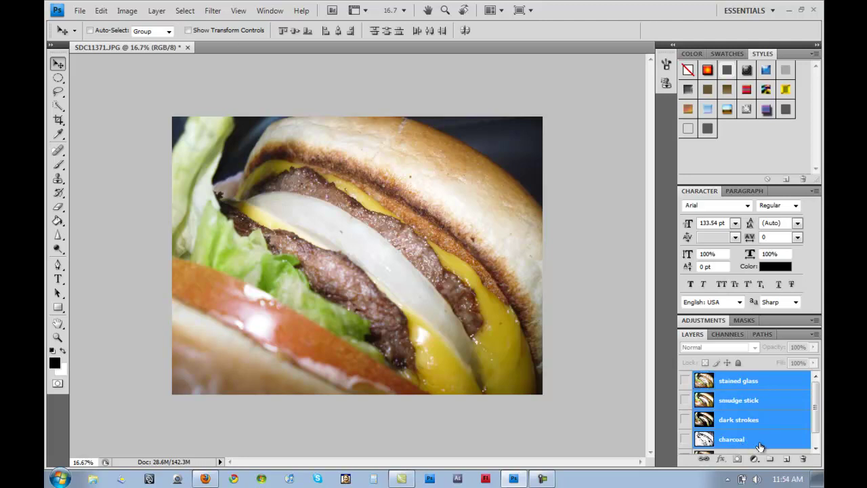
pyautogui.click(803, 459)
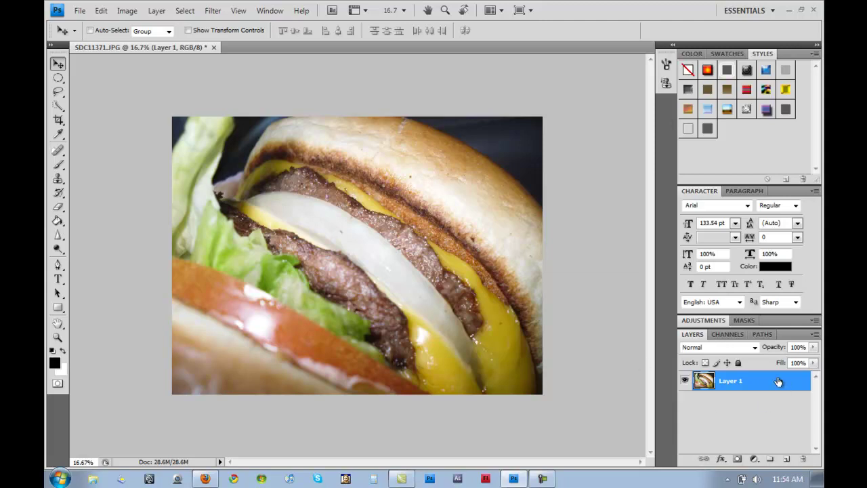
# Duplicate Layer 1 four times to create separate copies of the burger photo
pyautogui.moveTo(778, 381); pyautogui.dragTo(788, 460)
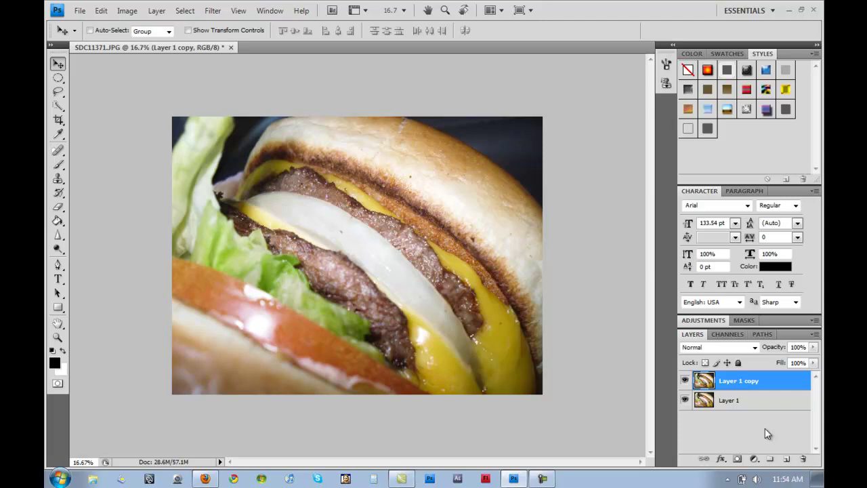
pyautogui.hotkey('ctrl', 'j')
pyautogui.hotkey('ctrl', 'j')
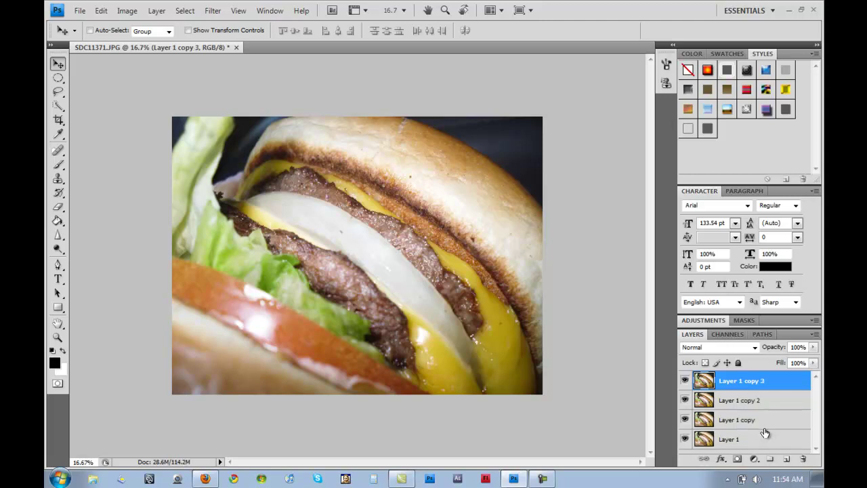
pyautogui.hotkey('ctrl', 'j')
pyautogui.moveTo(816, 430); pyautogui.dragTo(816, 427)
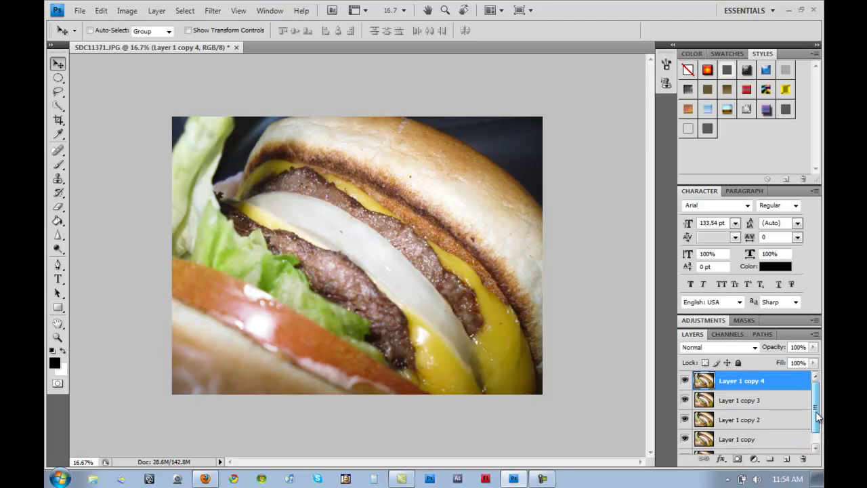
# Hide every layer except Layer 1 copy and make Layer 1 copy the active layer
pyautogui.click(684, 382)
pyautogui.moveTo(684, 391); pyautogui.dragTo(690, 446)
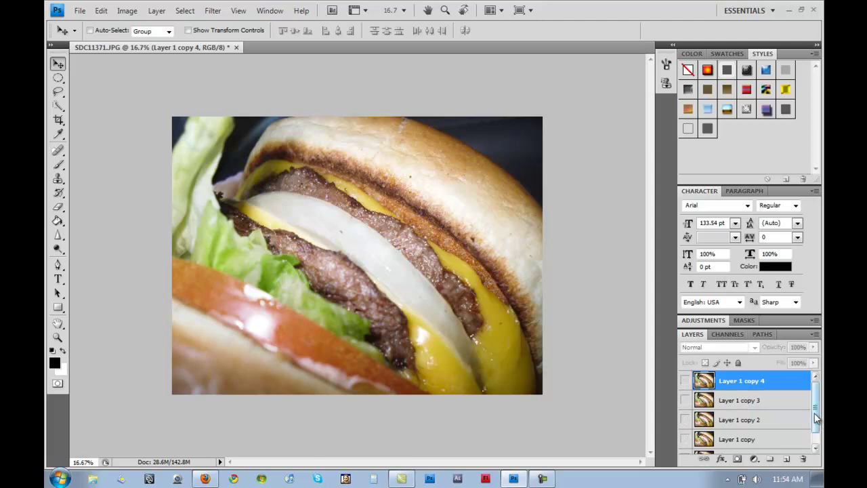
pyautogui.scroll(-1, 818, 423)
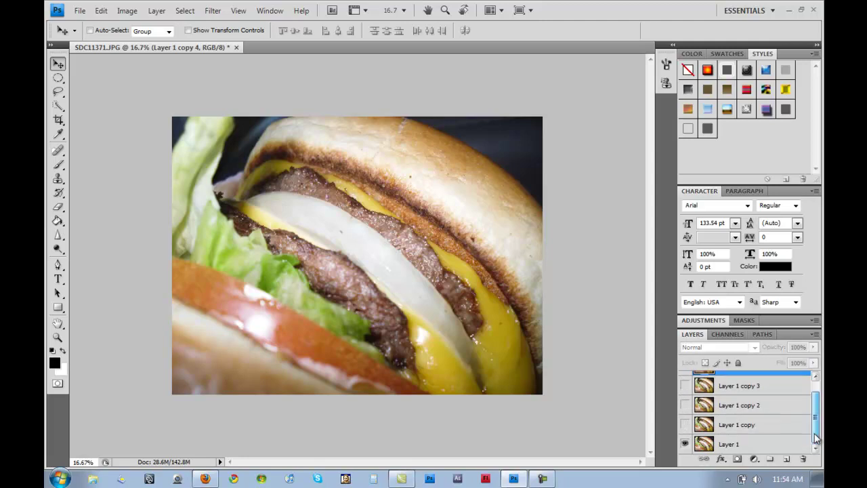
pyautogui.click(686, 445)
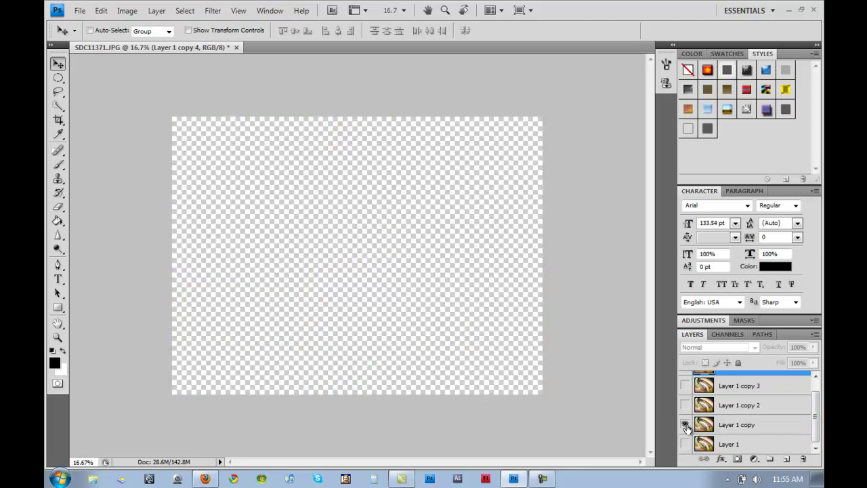
pyautogui.click(685, 424)
pyautogui.click(752, 428)
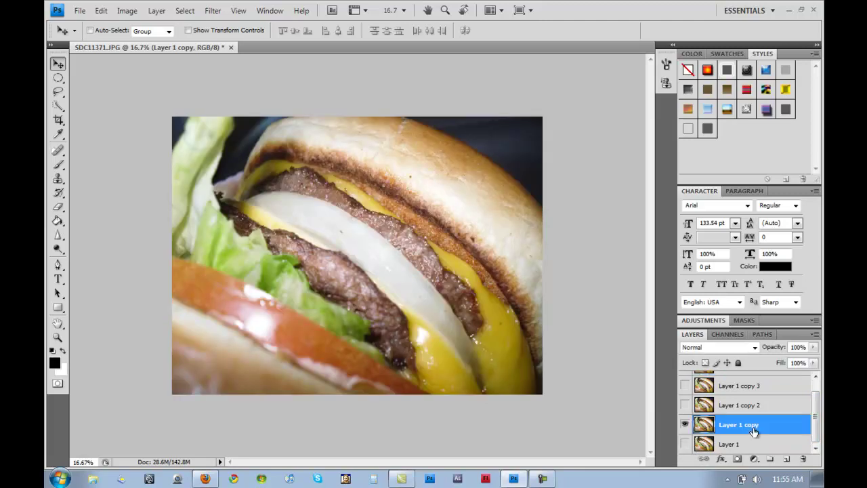
# Start a Box Blur on Layer 1 copy with a radius of 8 pixels and zoom its preview out to 6%
pyautogui.click(224, 12)
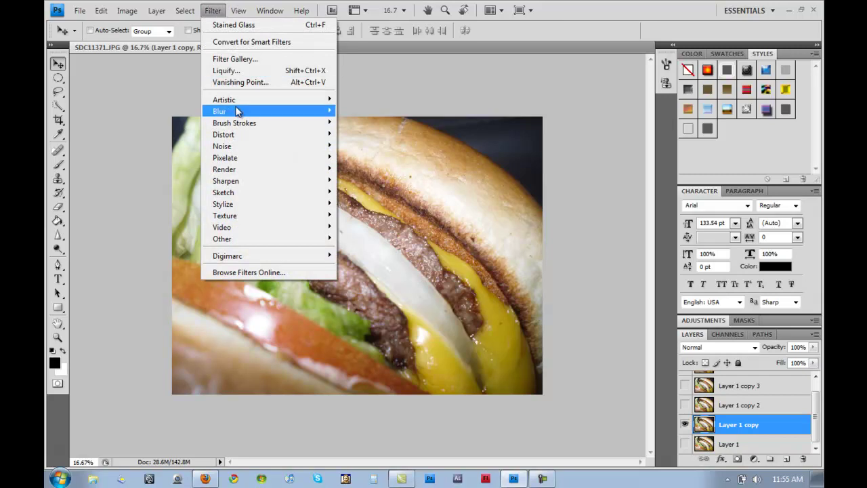
pyautogui.moveTo(246, 113)
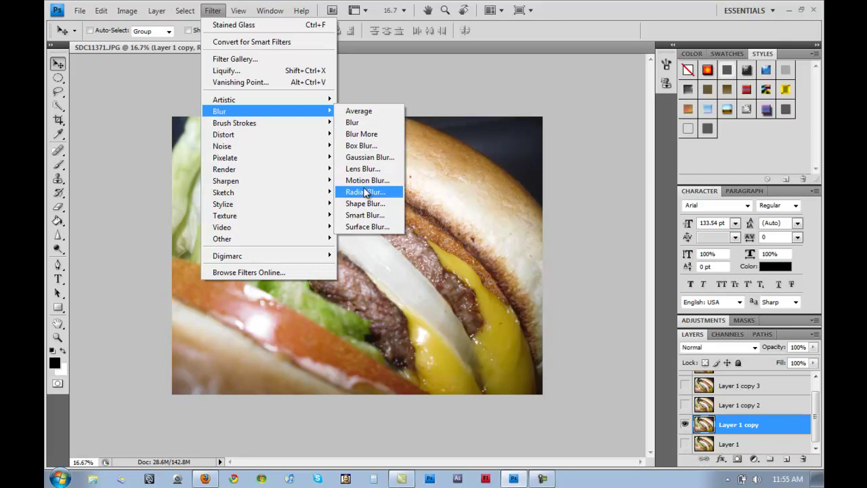
pyautogui.click(365, 146)
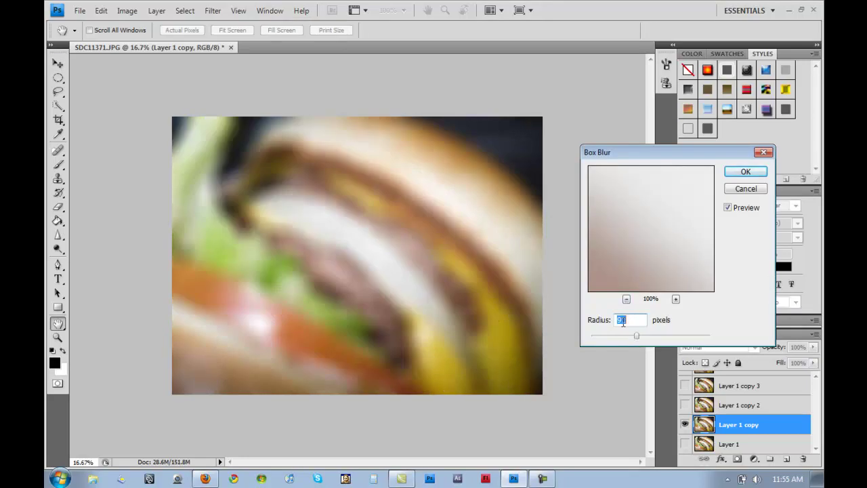
pyautogui.moveTo(636, 336); pyautogui.dragTo(596, 339)
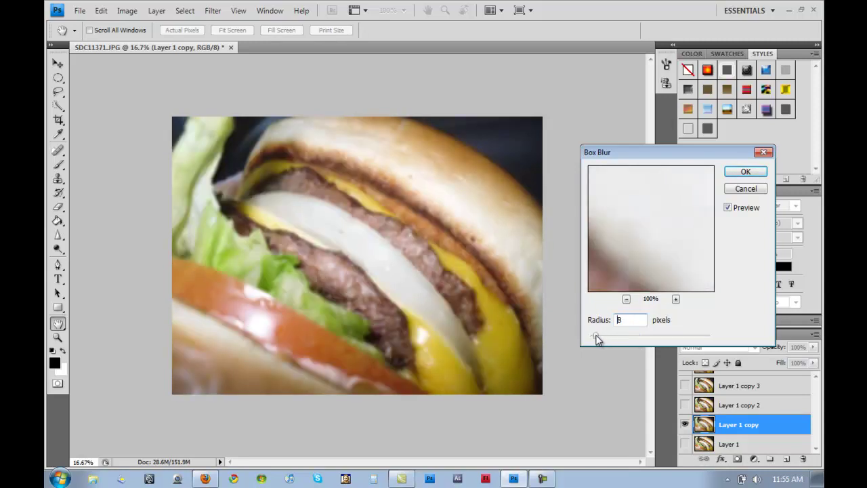
pyautogui.click(626, 299)
pyautogui.click(627, 299)
pyautogui.click(626, 299)
pyautogui.click(627, 299)
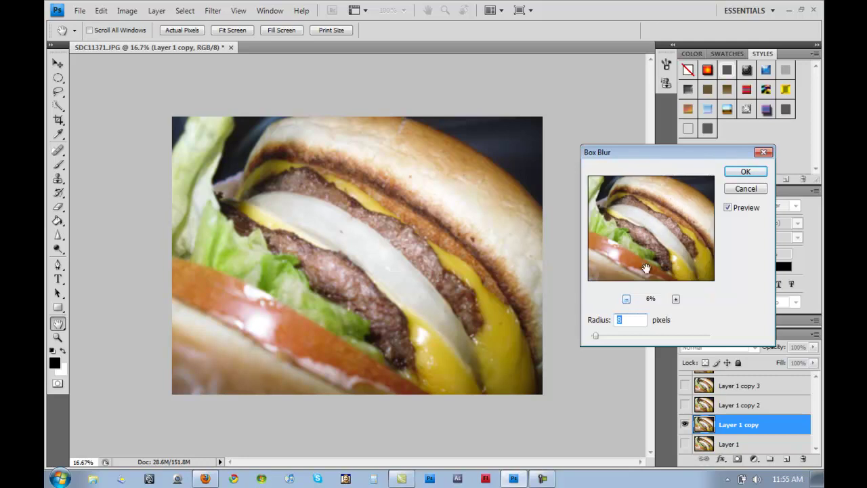
# Try weaker and stronger Box Blur radii, settle on 53 pixels and apply the blur to Layer 1 copy
pyautogui.moveTo(616, 337); pyautogui.dragTo(646, 340)
pyautogui.click(595, 338)
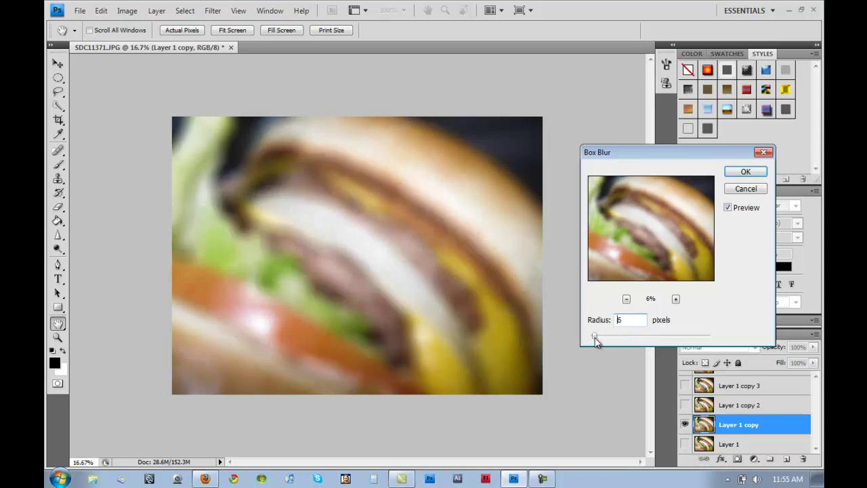
pyautogui.moveTo(596, 337); pyautogui.dragTo(615, 339)
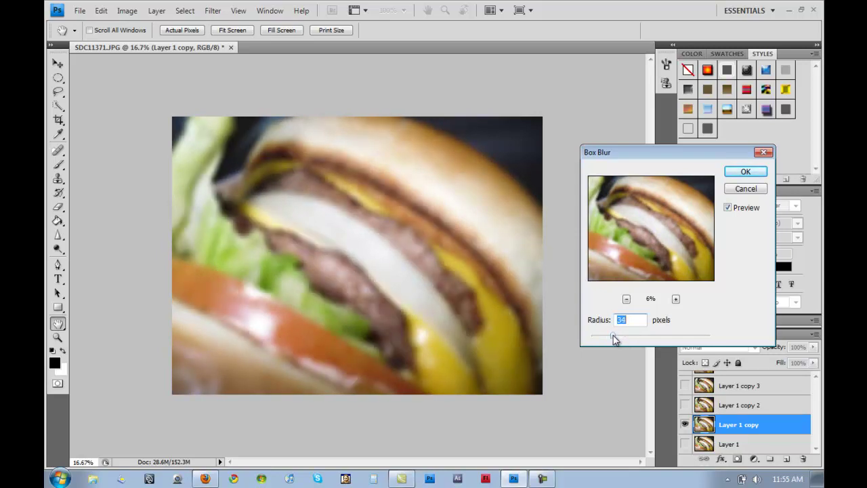
pyautogui.click(625, 337)
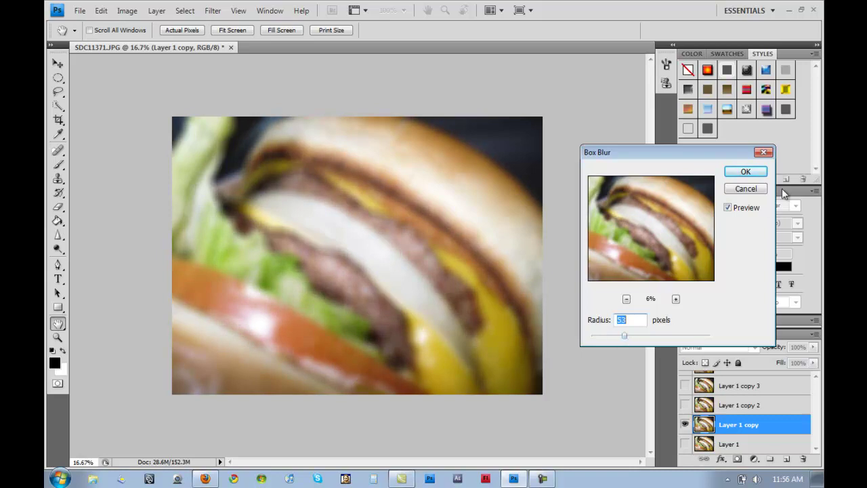
pyautogui.click(745, 173)
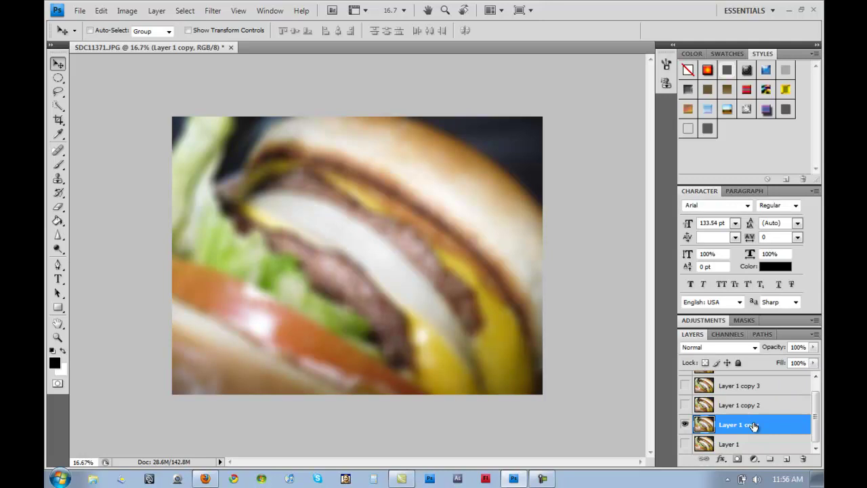
# Show only Layer 1 copy 2, make it the active layer and open the Gaussian Blur filter for it
pyautogui.click(685, 405)
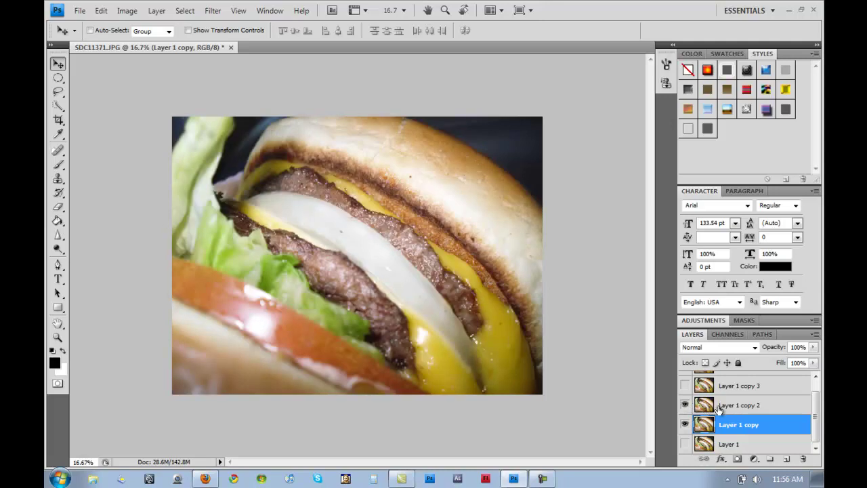
pyautogui.click(708, 406)
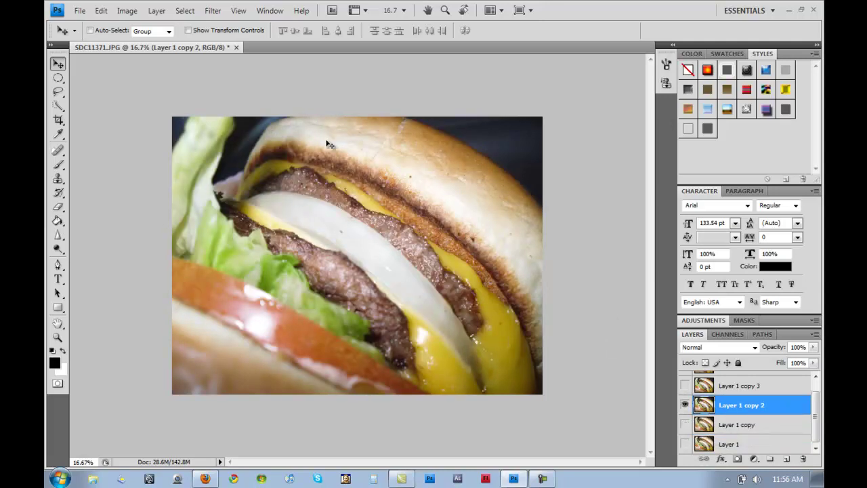
pyautogui.click(213, 11)
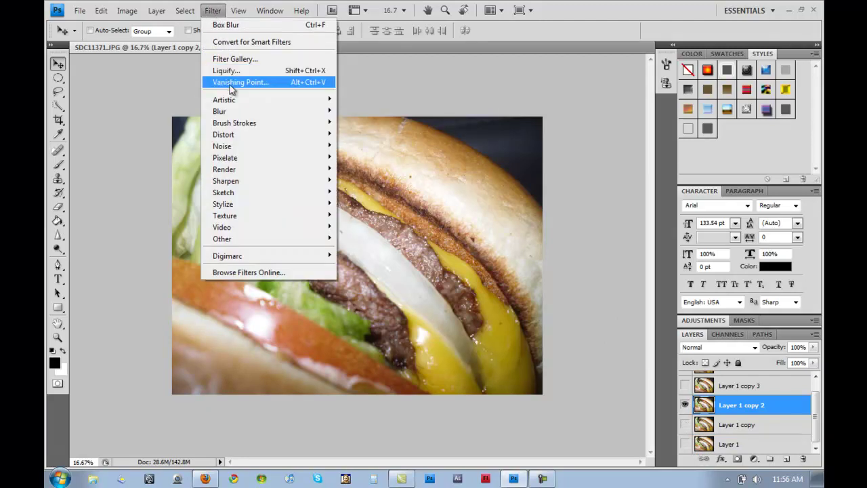
pyautogui.moveTo(233, 112)
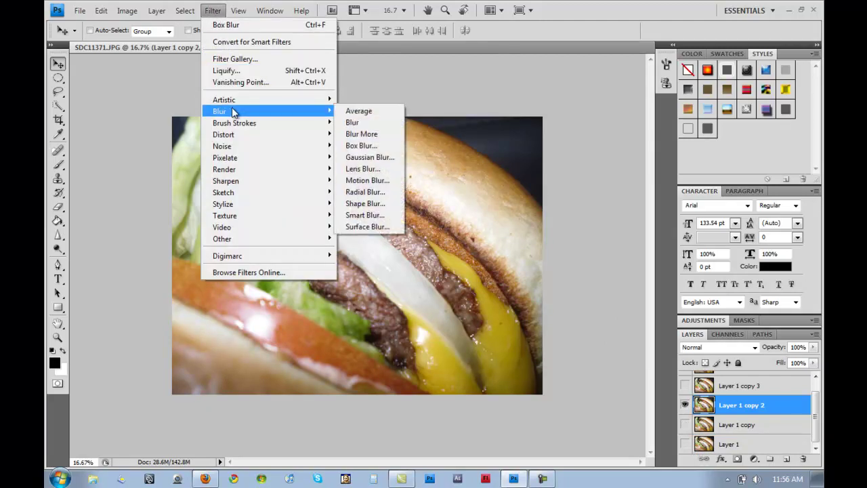
pyautogui.click(366, 157)
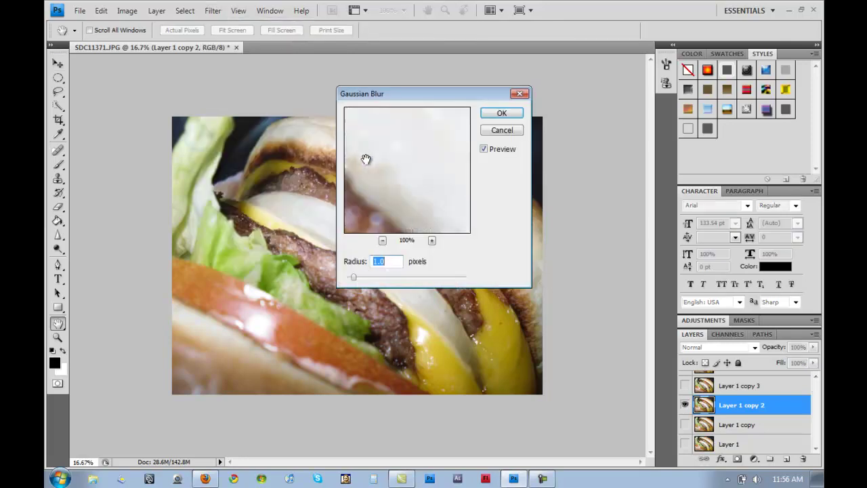
# Zoom the Gaussian Blur preview out to 6% and move the dialog aside to uncover more of the burger photo
pyautogui.click(382, 242)
pyautogui.click(382, 242)
pyautogui.click(382, 242)
pyautogui.click(382, 242)
pyautogui.click(382, 241)
pyautogui.click(382, 242)
pyautogui.click(382, 242)
pyautogui.click(382, 242)
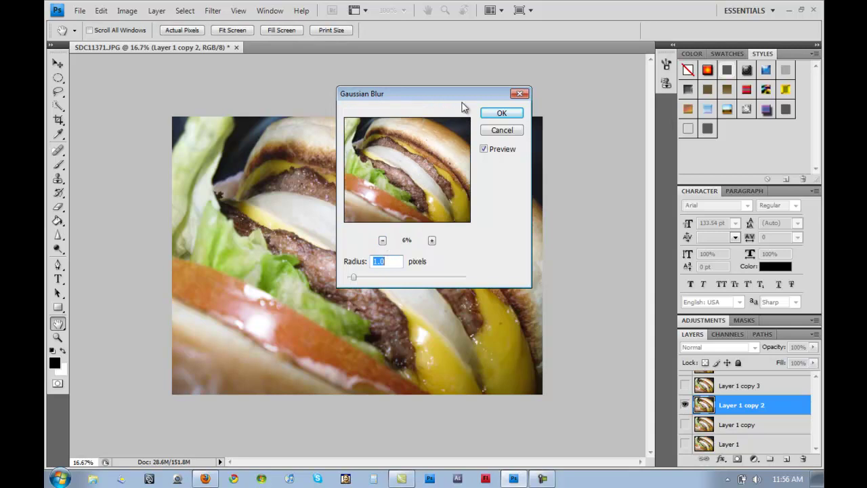
pyautogui.moveTo(457, 95); pyautogui.dragTo(631, 126)
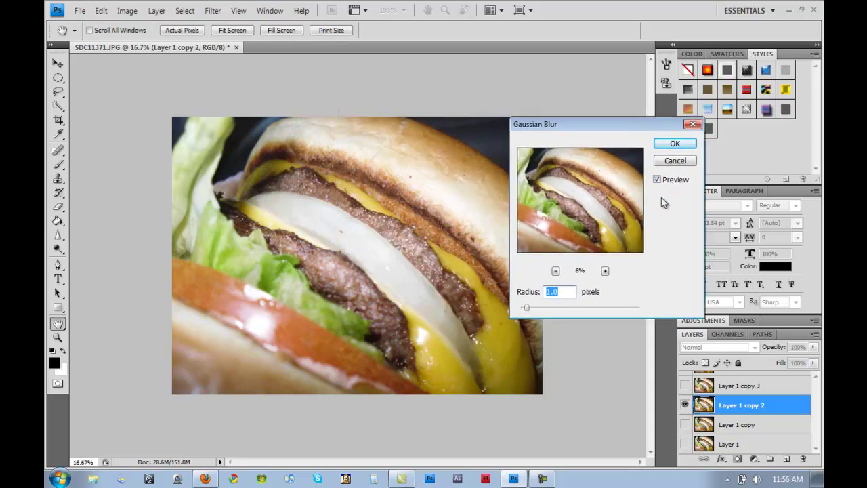
# Try several Gaussian Blur strengths, set the radius to 31.7 pixels and apply it to Layer 1 copy 2
pyautogui.click(540, 309)
pyautogui.click(573, 308)
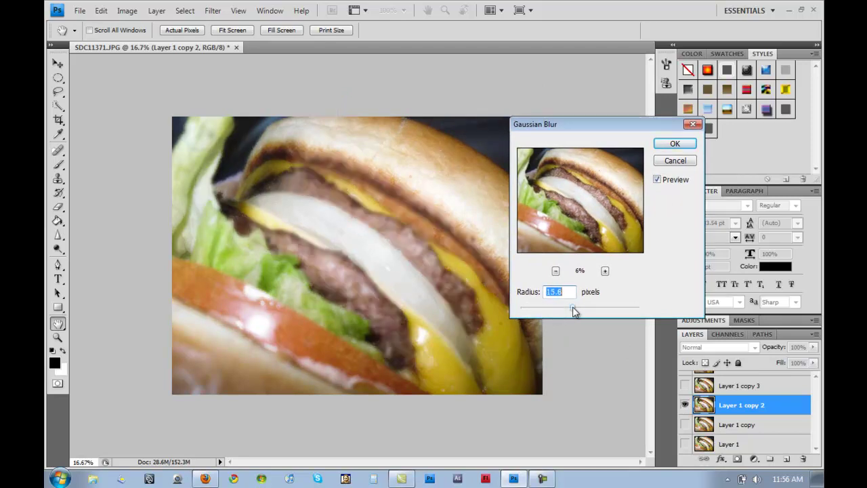
pyautogui.click(581, 308)
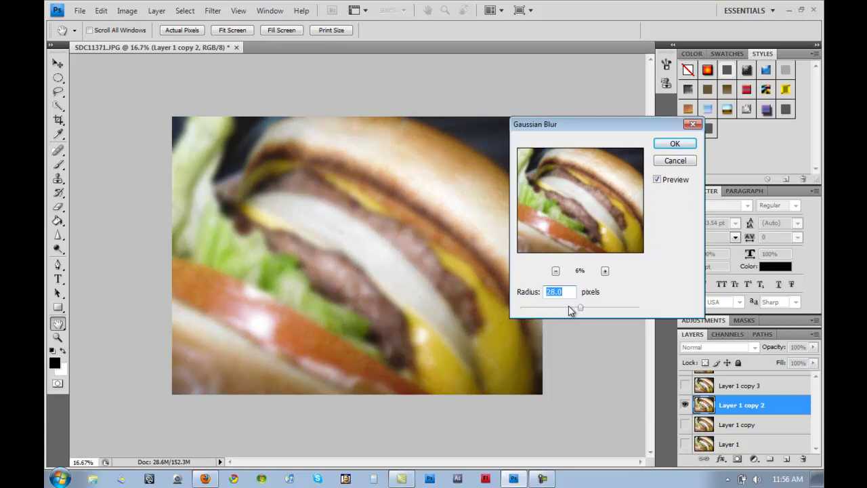
pyautogui.click(581, 309)
pyautogui.click(591, 308)
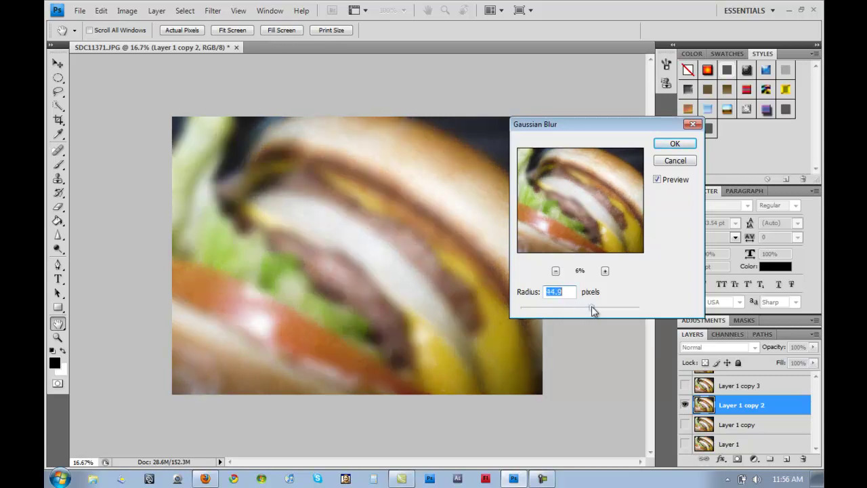
pyautogui.moveTo(593, 309)
pyautogui.mouseDown()
pyautogui.moveTo(603, 308)
pyautogui.moveTo(585, 309)
pyautogui.mouseUp()
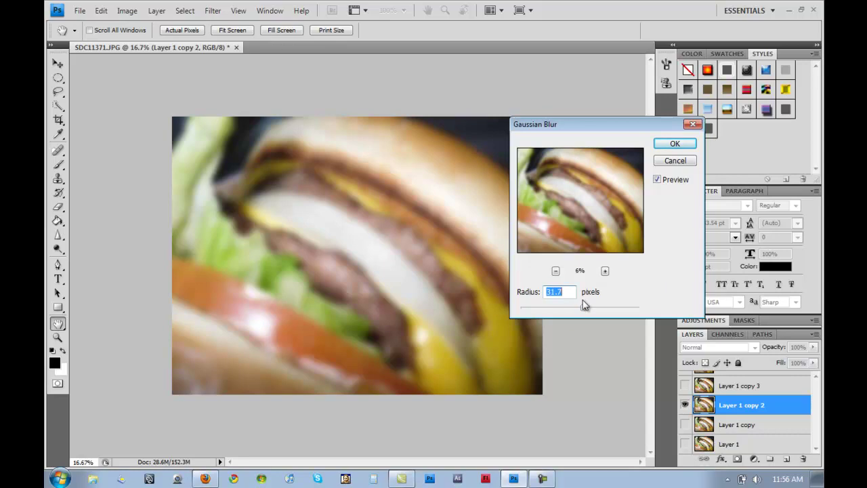
pyautogui.click(676, 144)
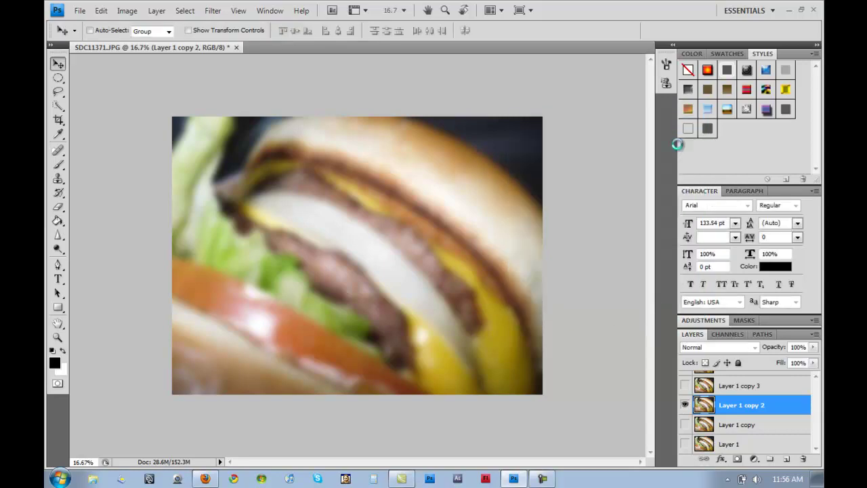
# Show only Layer 1 copy 3 and make it the active layer
pyautogui.click(684, 405)
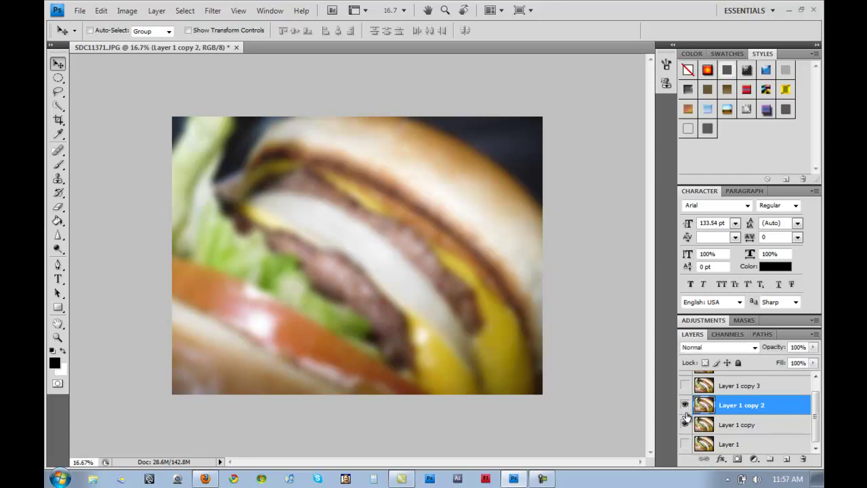
pyautogui.click(685, 409)
pyautogui.click(685, 405)
pyautogui.click(684, 385)
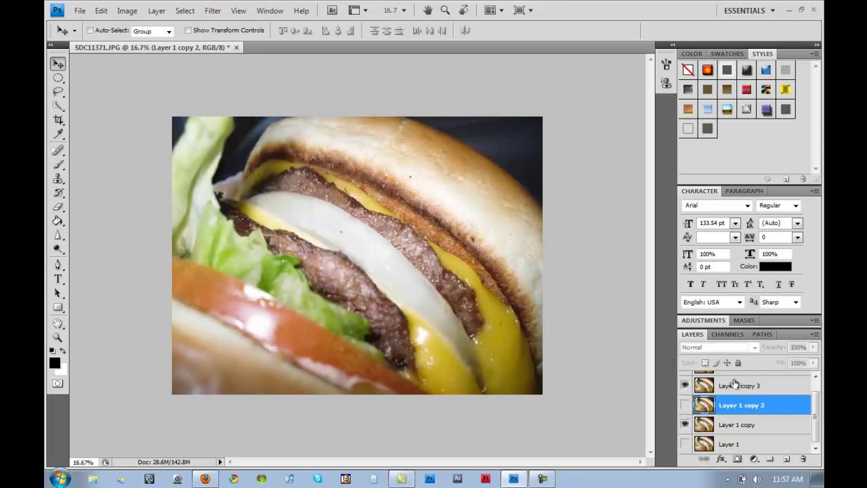
pyautogui.click(733, 384)
pyautogui.click(685, 423)
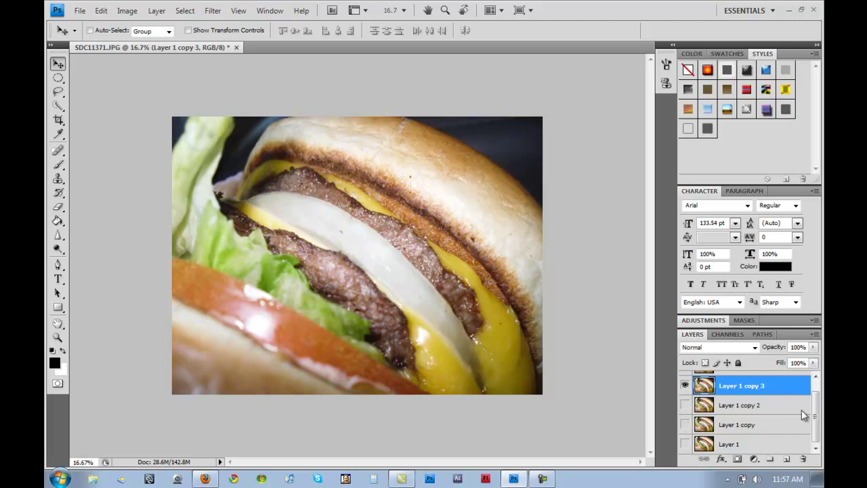
pyautogui.scroll(2, 817, 437)
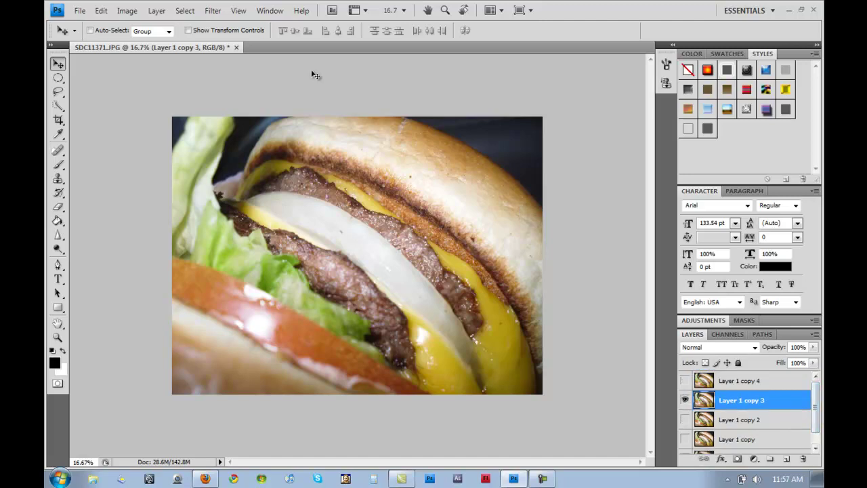
# Open the Motion Blur filter for Layer 1 copy 3 and zoom its preview out to 8%
pyautogui.click(214, 12)
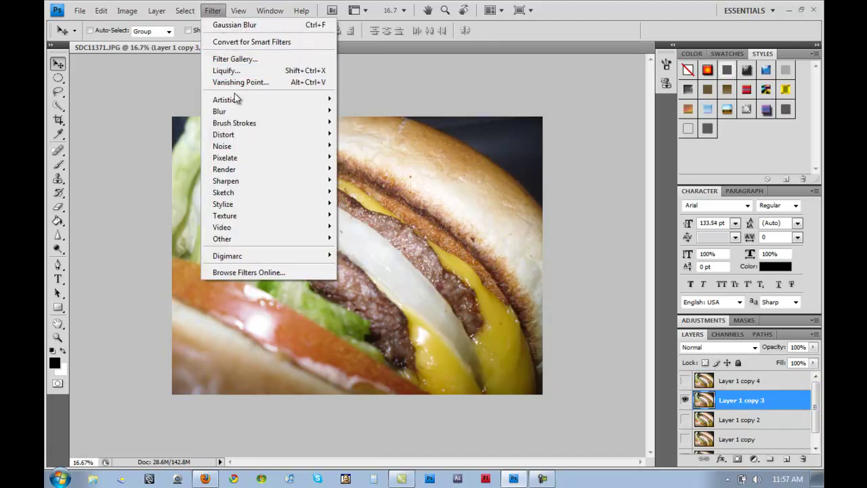
pyautogui.moveTo(236, 112)
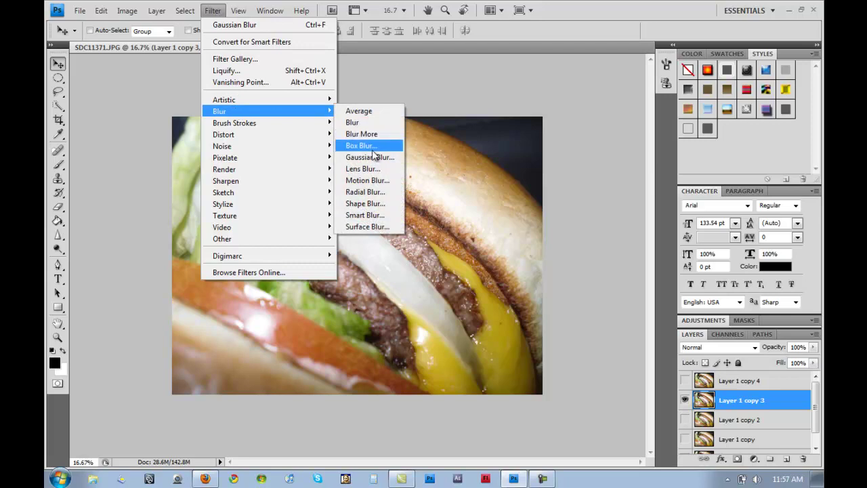
pyautogui.click(367, 181)
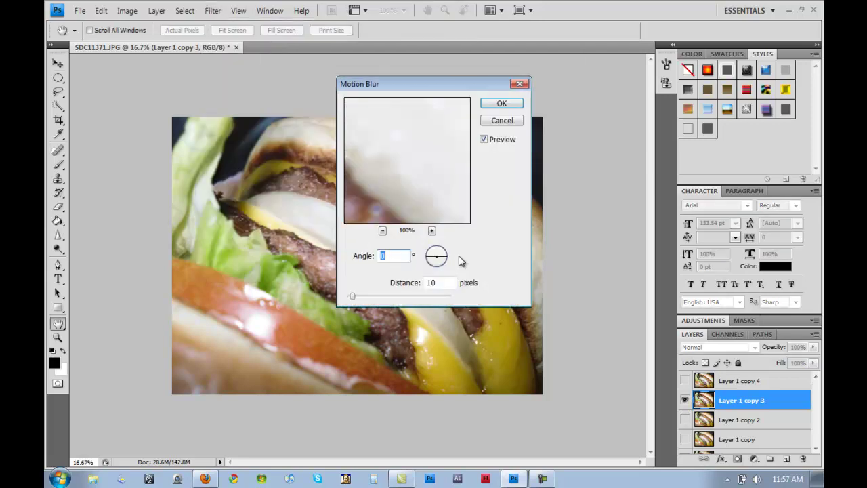
pyautogui.click(383, 231)
pyautogui.click(382, 231)
pyautogui.click(382, 230)
pyautogui.click(383, 231)
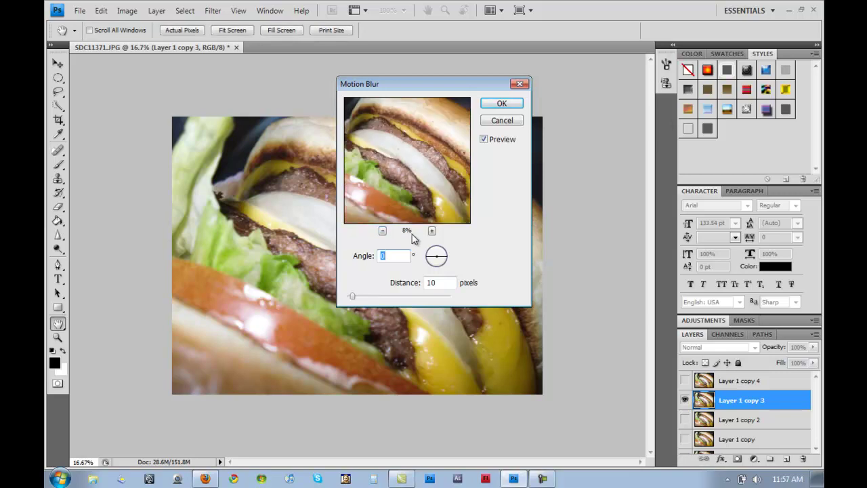
# Try several Motion Blur angles and distances, settle on 90° and 775 pixels, and apply the blur to Layer 1 copy 3
pyautogui.moveTo(443, 259)
pyautogui.mouseDown()
pyautogui.moveTo(443, 247)
pyautogui.moveTo(447, 266)
pyautogui.moveTo(452, 257)
pyautogui.mouseUp()
pyautogui.moveTo(374, 296); pyautogui.dragTo(409, 297)
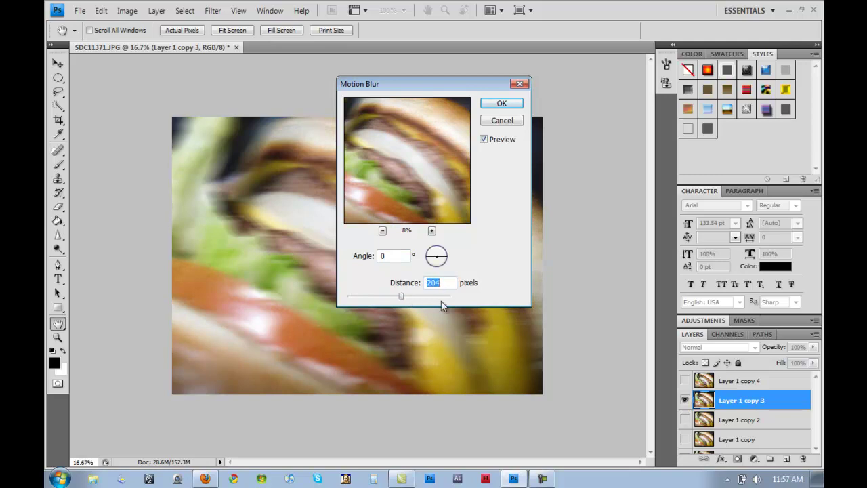
pyautogui.moveTo(418, 296)
pyautogui.mouseDown()
pyautogui.moveTo(429, 295)
pyautogui.moveTo(408, 296)
pyautogui.mouseUp()
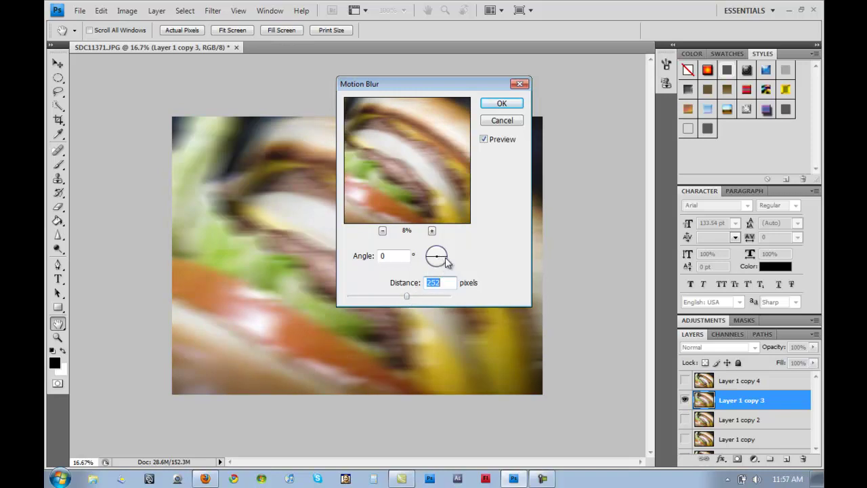
pyautogui.moveTo(445, 259); pyautogui.dragTo(444, 252)
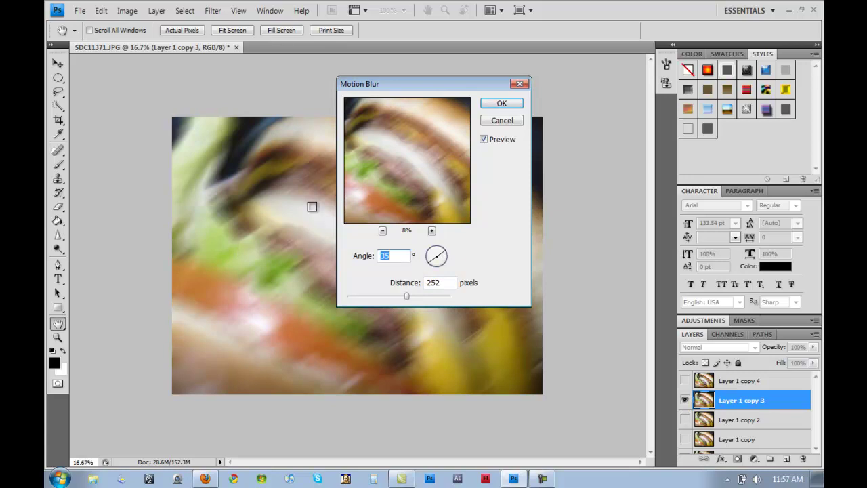
pyautogui.moveTo(395, 296); pyautogui.dragTo(410, 297)
pyautogui.moveTo(441, 259); pyautogui.dragTo(438, 253)
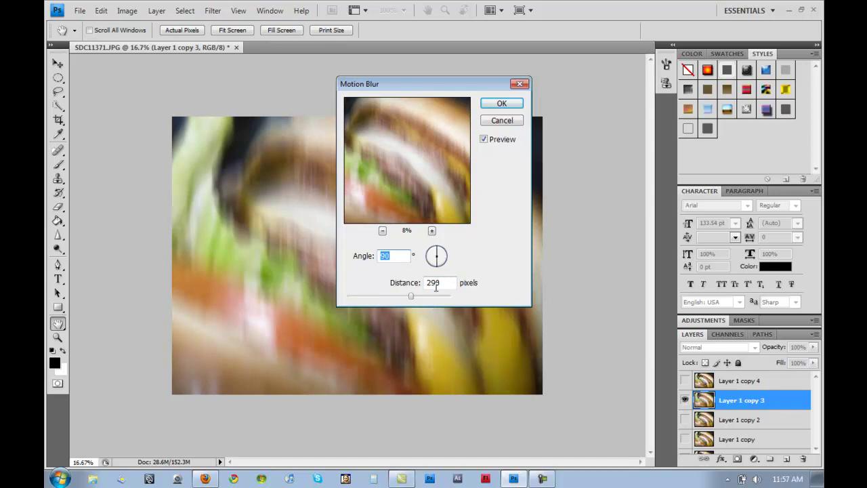
pyautogui.moveTo(431, 299)
pyautogui.mouseDown()
pyautogui.moveTo(400, 299)
pyautogui.moveTo(439, 296)
pyautogui.mouseUp()
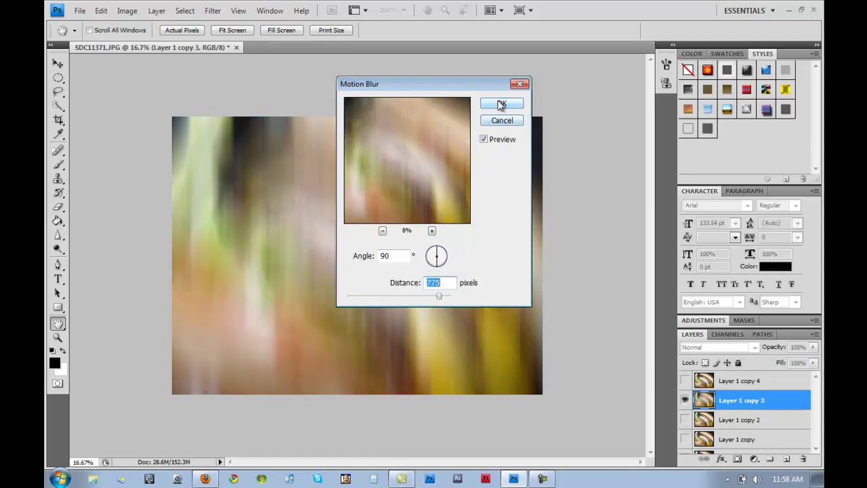
pyautogui.click(501, 103)
pyautogui.press('v')
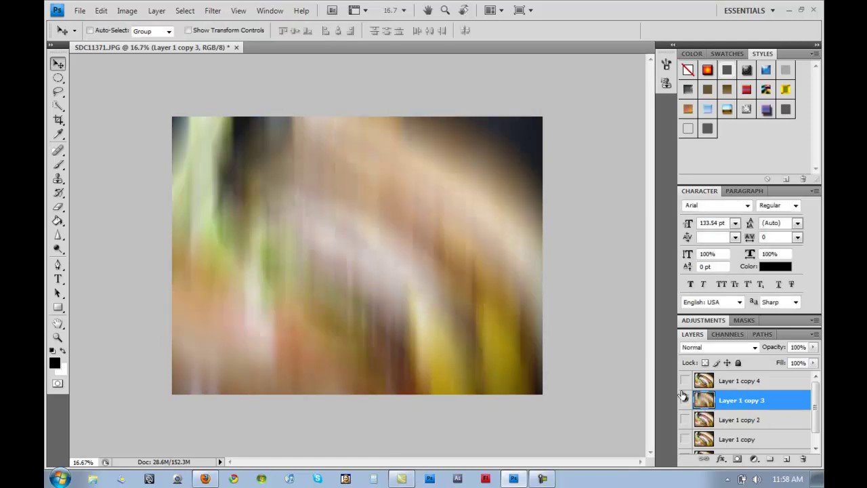
# Show only Layer 1 copy 4, make it the active layer and open the Radial Blur filter for it
pyautogui.click(685, 399)
pyautogui.click(684, 381)
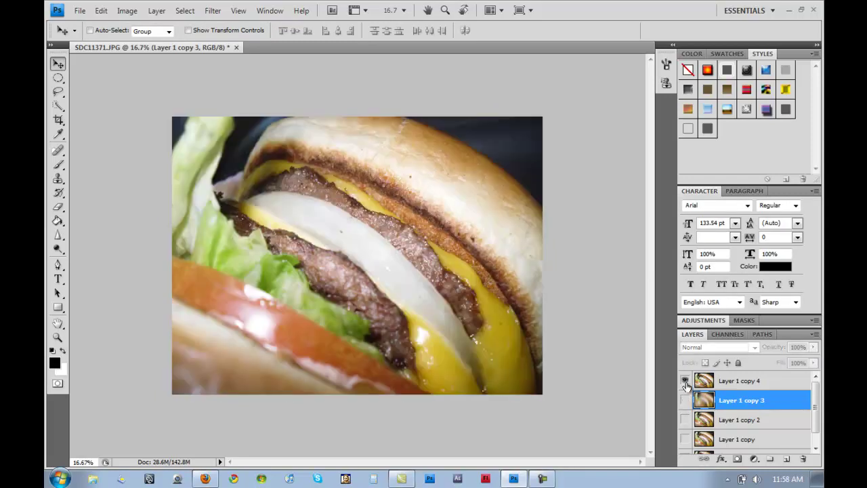
pyautogui.click(730, 384)
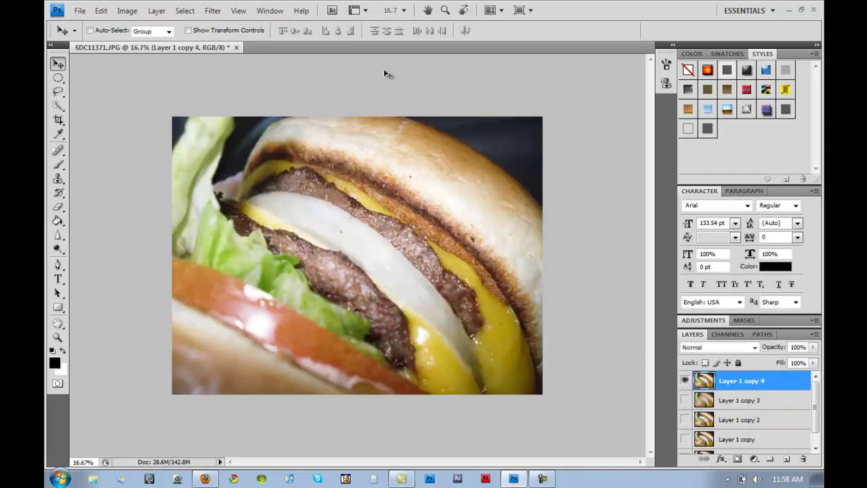
pyautogui.click(195, 10)
pyautogui.moveTo(212, 12)
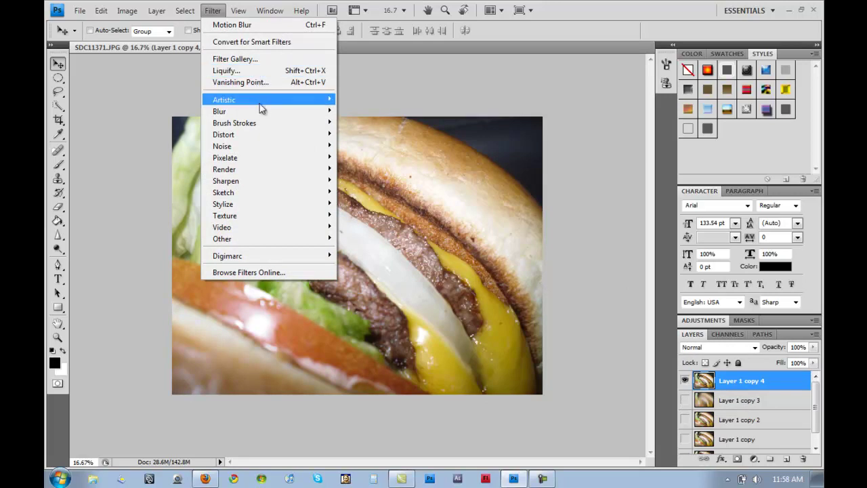
pyautogui.moveTo(263, 111)
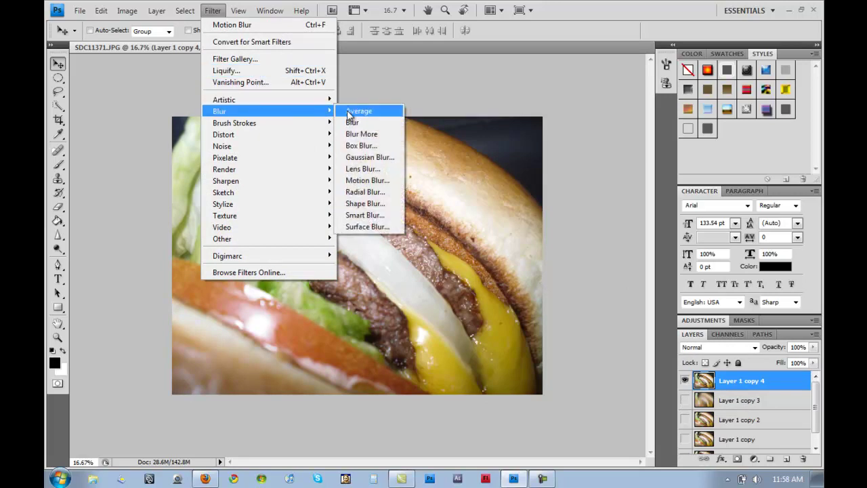
pyautogui.click(370, 192)
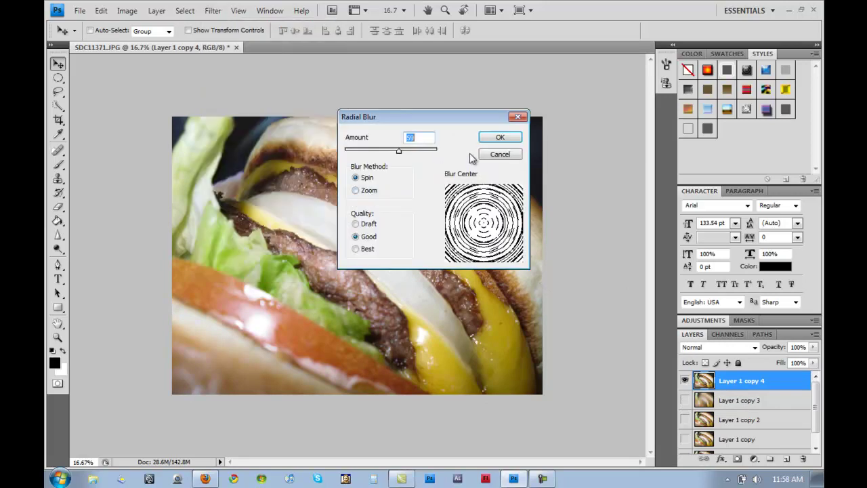
# Compare the Spin and Zoom blur methods at several amounts, settling on Zoom with an amount of 94
pyautogui.click(377, 150)
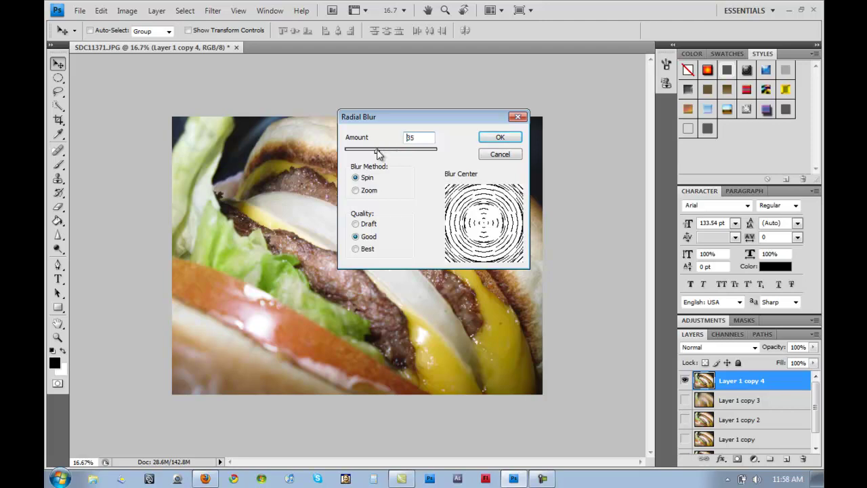
pyautogui.click(355, 190)
pyautogui.click(356, 178)
pyautogui.click(356, 190)
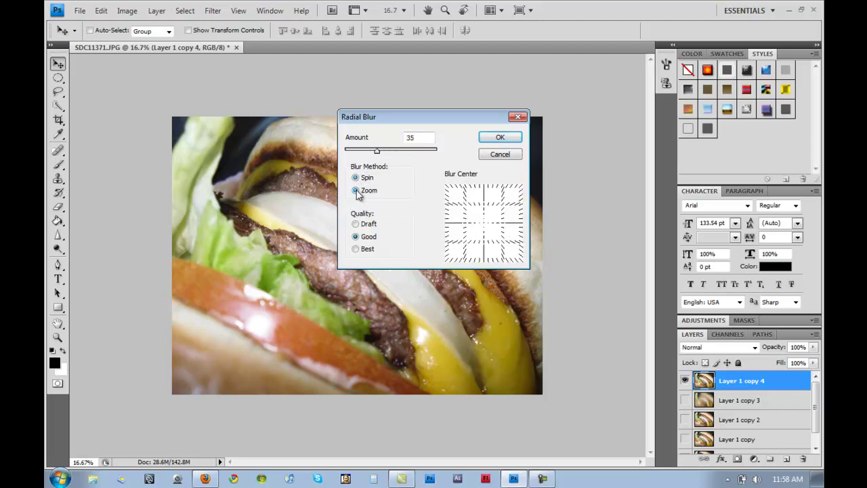
pyautogui.click(356, 178)
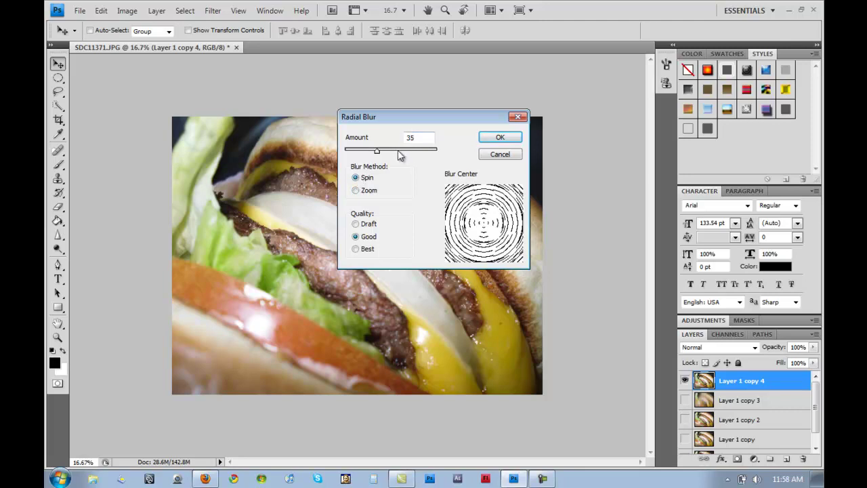
pyautogui.click(397, 150)
pyautogui.click(383, 150)
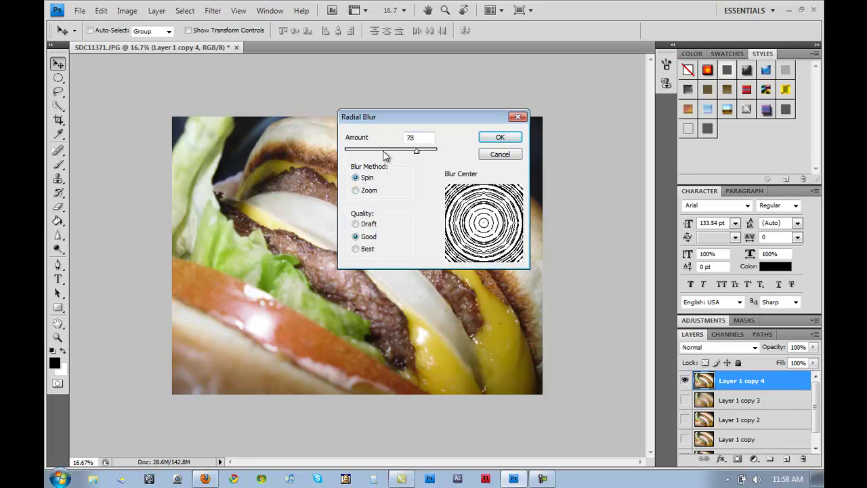
pyautogui.click(356, 190)
pyautogui.moveTo(397, 158); pyautogui.dragTo(432, 155)
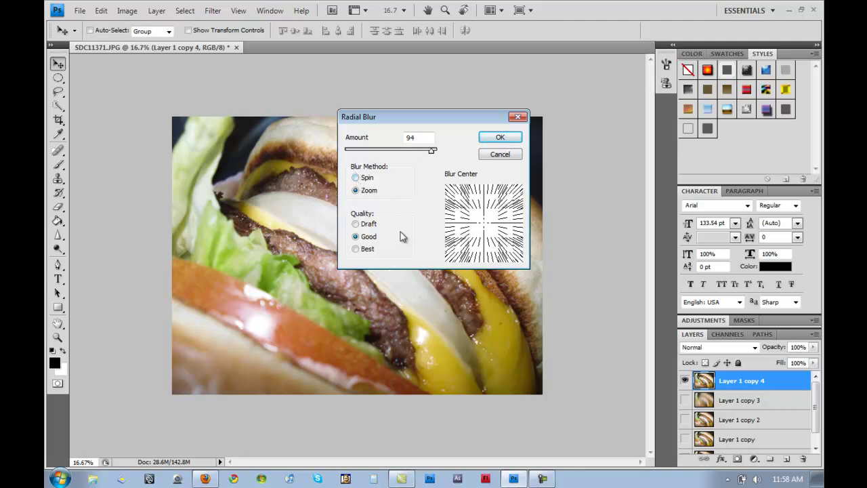
# Set the Radial Blur quality to Draft and the amount to 84, and apply it to Layer 1 copy 4
pyautogui.click(355, 237)
pyautogui.click(356, 237)
pyautogui.click(411, 150)
pyautogui.click(422, 150)
pyautogui.click(499, 138)
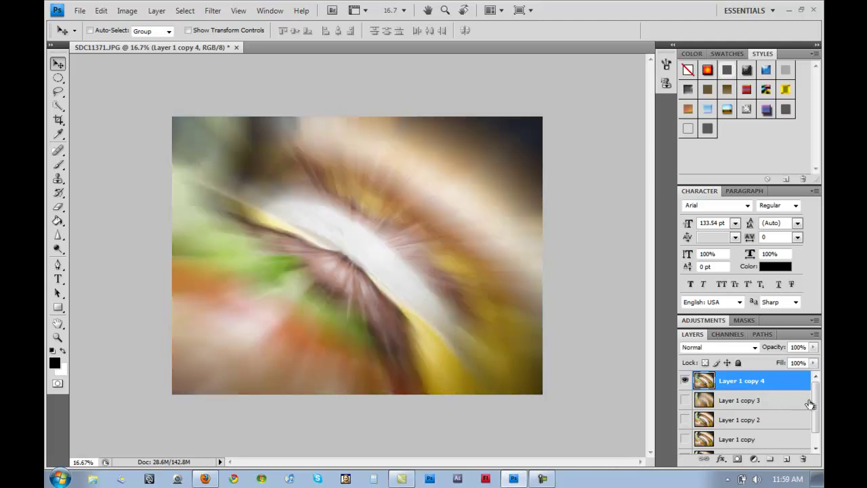
# Hide Layer 1 copy 4, show the original Layer 1 and duplicate it
pyautogui.moveTo(818, 409); pyautogui.dragTo(817, 390)
pyautogui.moveTo(816, 414)
pyautogui.mouseDown()
pyautogui.moveTo(818, 448)
pyautogui.moveTo(815, 412)
pyautogui.mouseUp()
pyautogui.click(683, 385)
pyautogui.moveTo(816, 420); pyautogui.dragTo(816, 450)
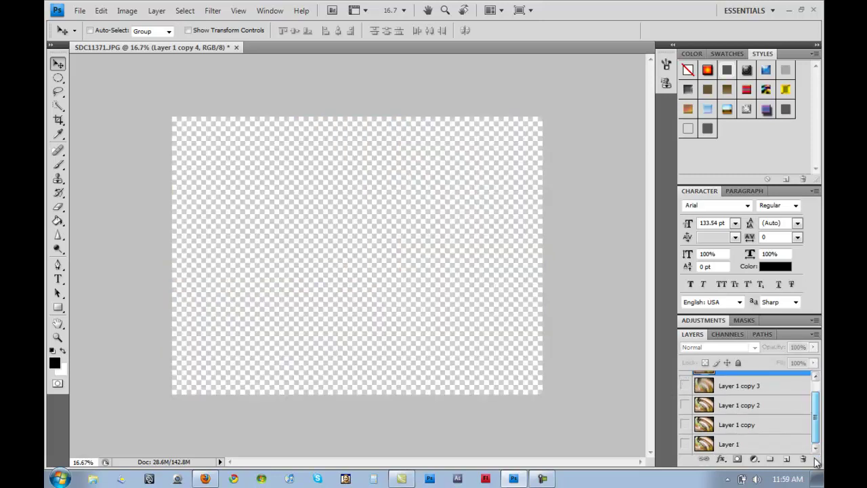
pyautogui.click(685, 443)
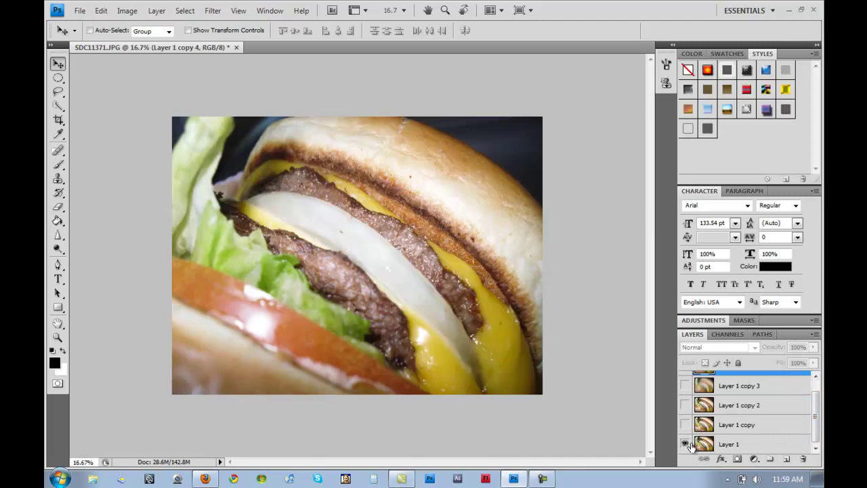
pyautogui.click(708, 449)
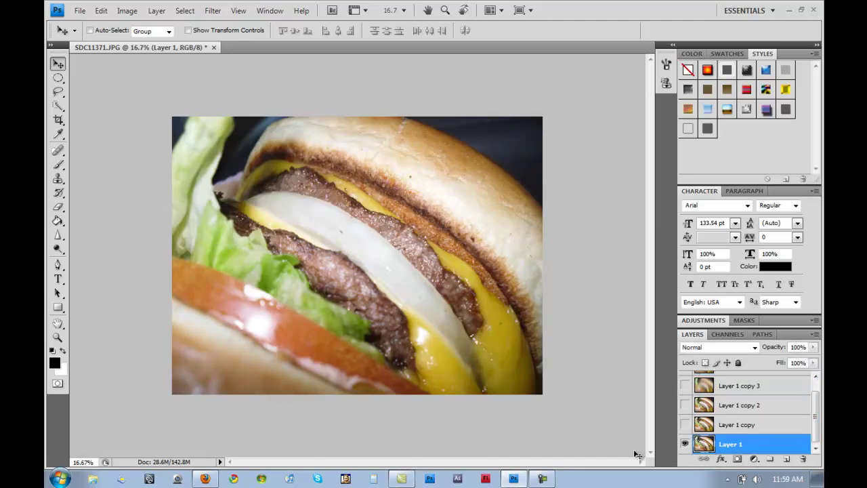
pyautogui.hotkey('ctrl', 'j')
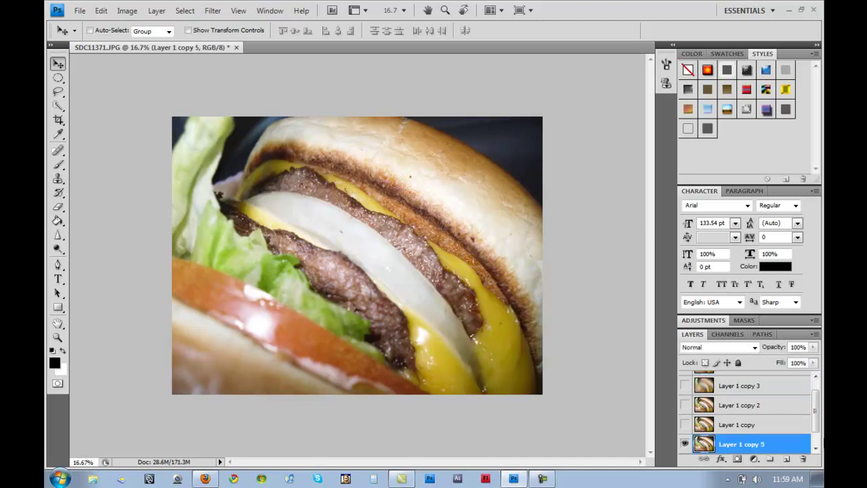
pyautogui.scroll(-1, 816, 427)
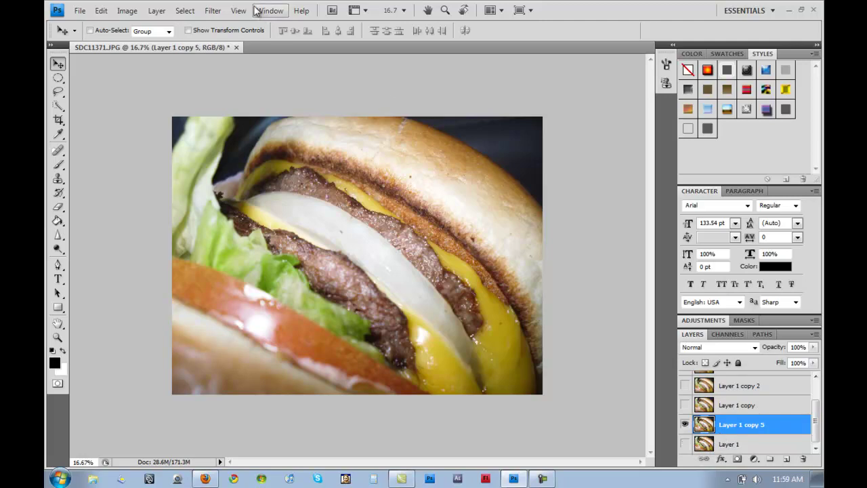
# Apply a Radial Blur to the new duplicate of Layer 1 with the Spin method, Draft quality and an amount of 54
pyautogui.click(216, 11)
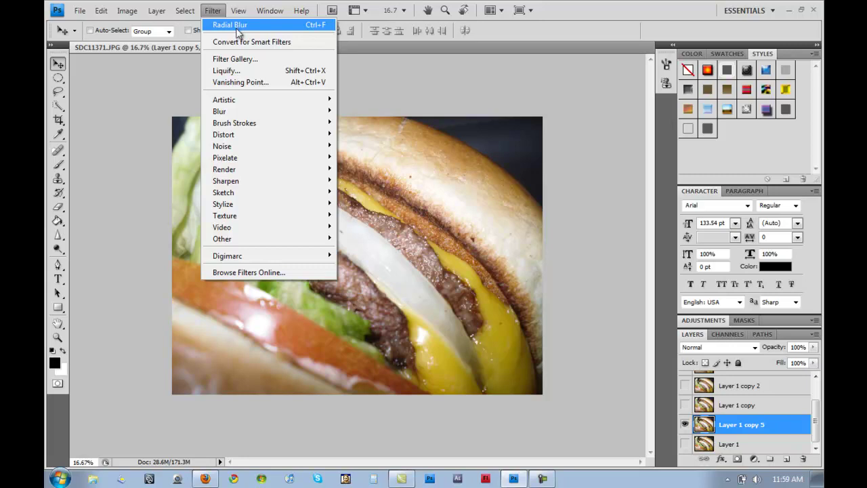
pyautogui.moveTo(256, 111)
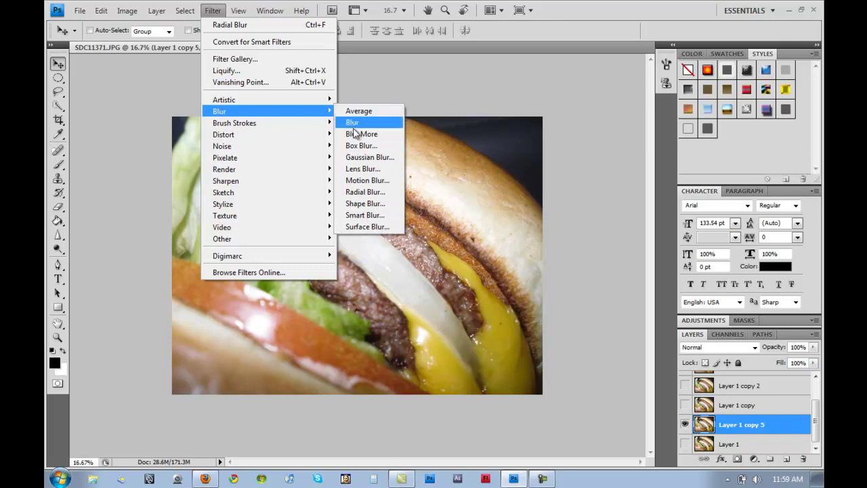
pyautogui.click(371, 196)
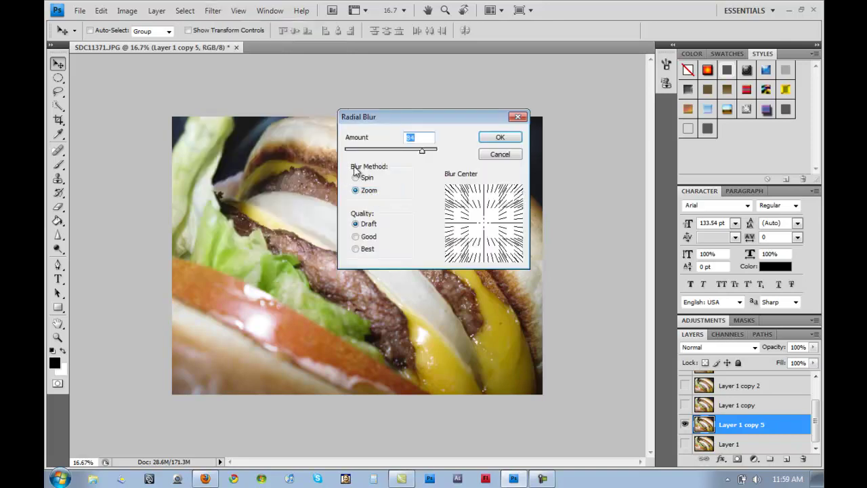
pyautogui.click(355, 177)
pyautogui.moveTo(421, 149); pyautogui.dragTo(394, 150)
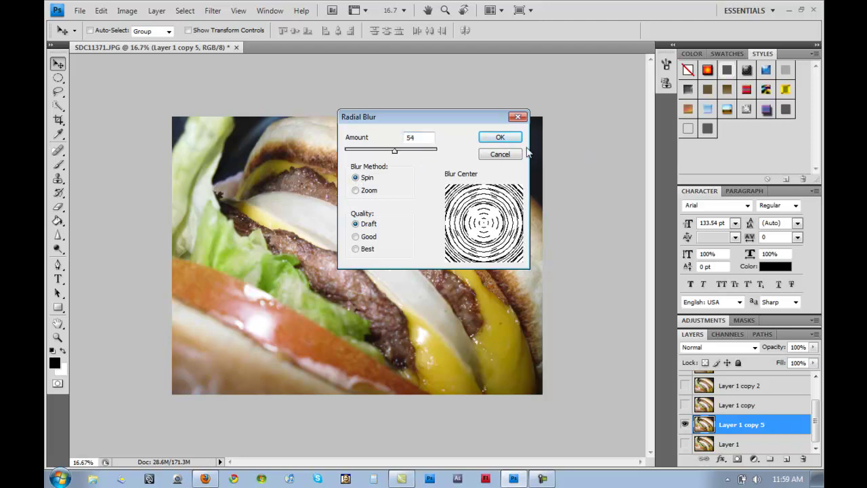
pyautogui.click(512, 137)
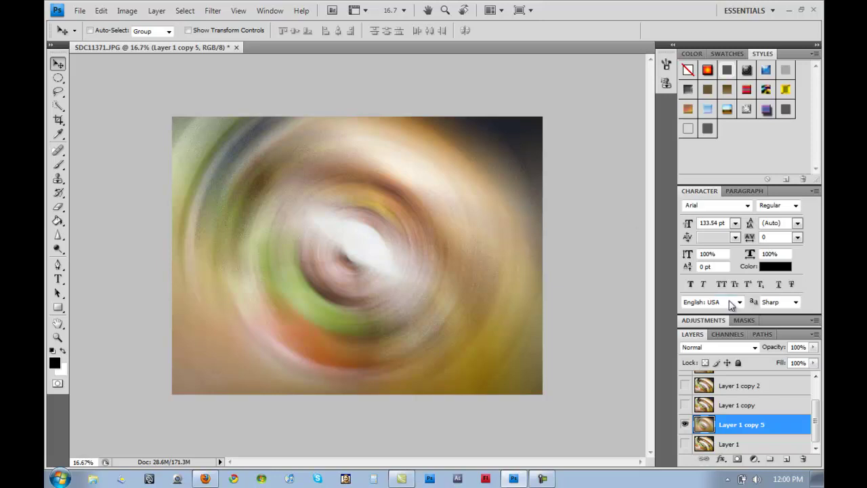
pyautogui.moveTo(815, 417); pyautogui.dragTo(820, 386)
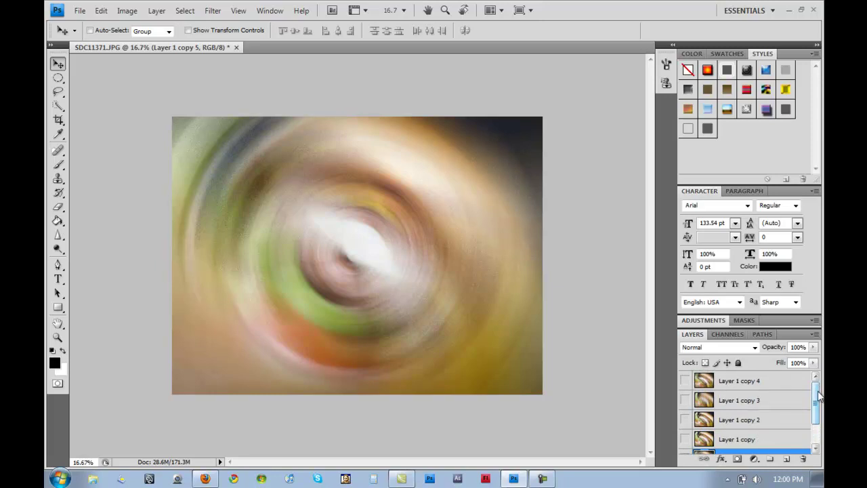
pyautogui.moveTo(818, 396)
pyautogui.mouseDown()
pyautogui.moveTo(816, 414)
pyautogui.moveTo(815, 379)
pyautogui.mouseUp()
pyautogui.moveTo(818, 416)
pyautogui.mouseDown()
pyautogui.moveTo(817, 434)
pyautogui.moveTo(816, 400)
pyautogui.mouseUp()
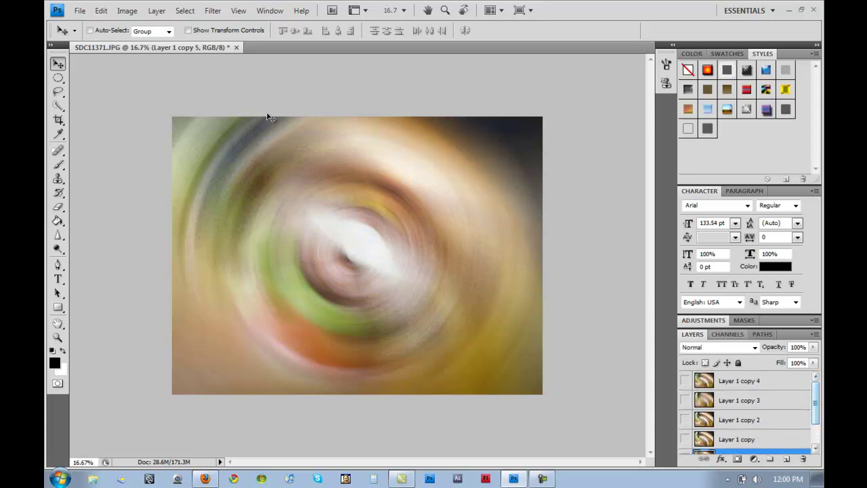
pyautogui.click(213, 11)
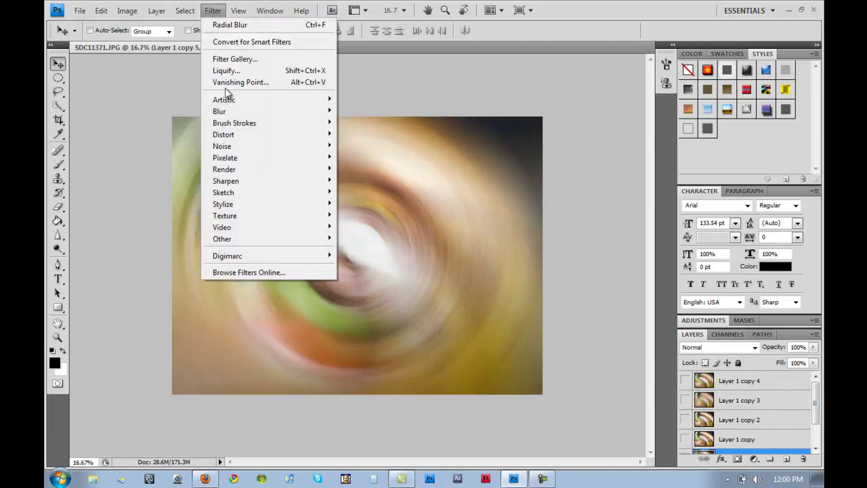
pyautogui.moveTo(236, 135)
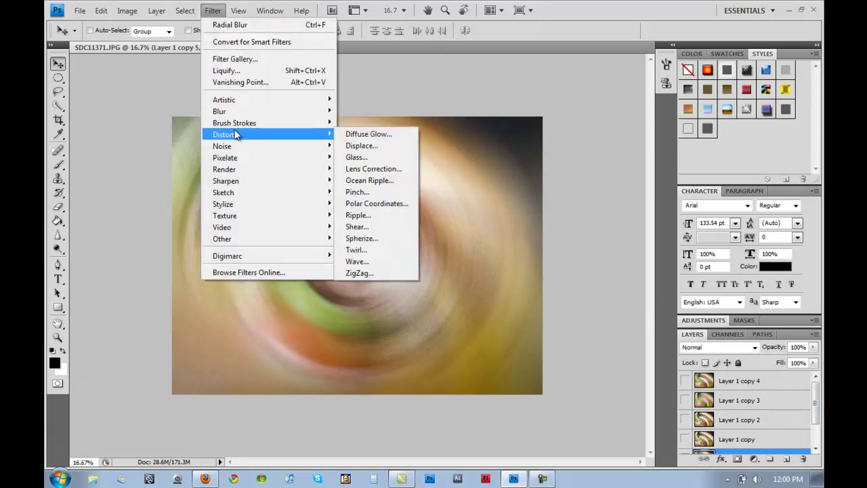
pyautogui.moveTo(248, 175)
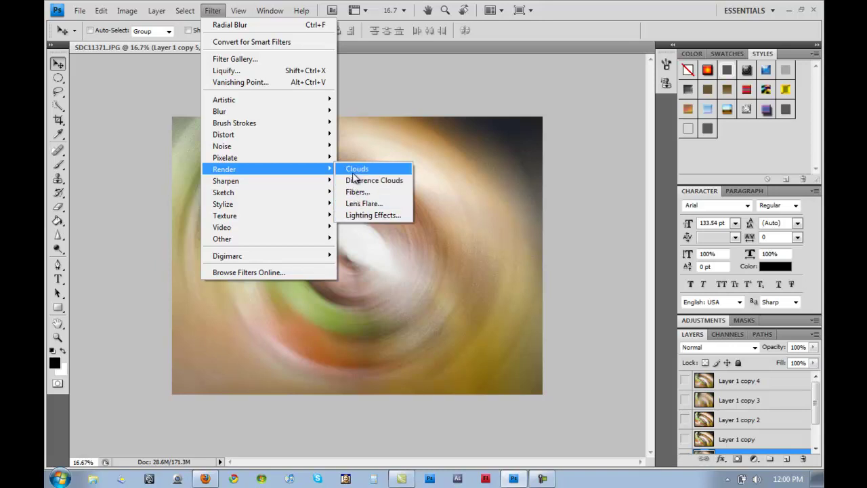
pyautogui.moveTo(262, 191)
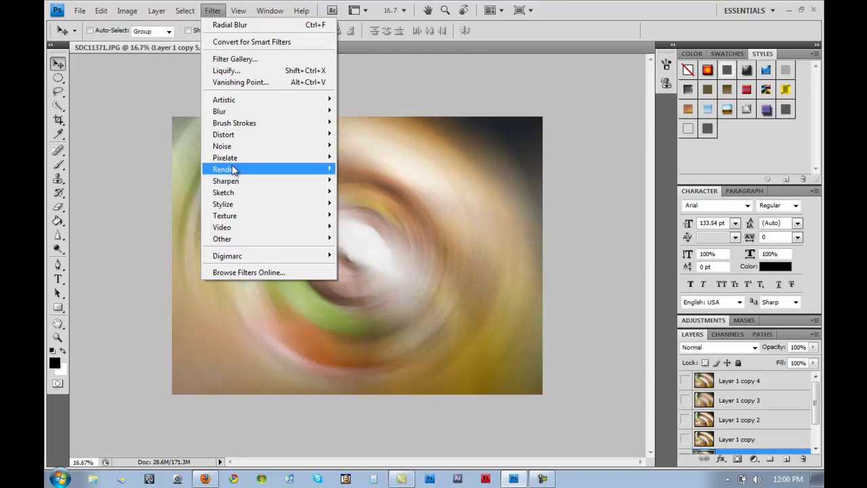
pyautogui.moveTo(245, 117)
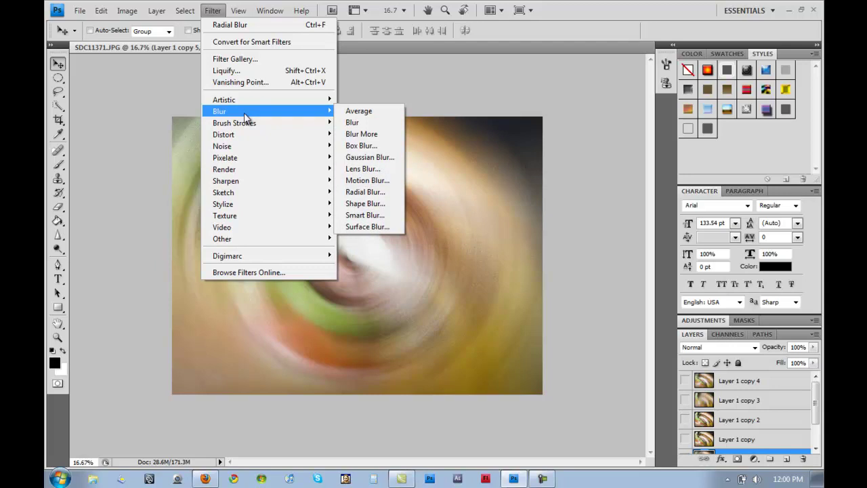
pyautogui.click(595, 210)
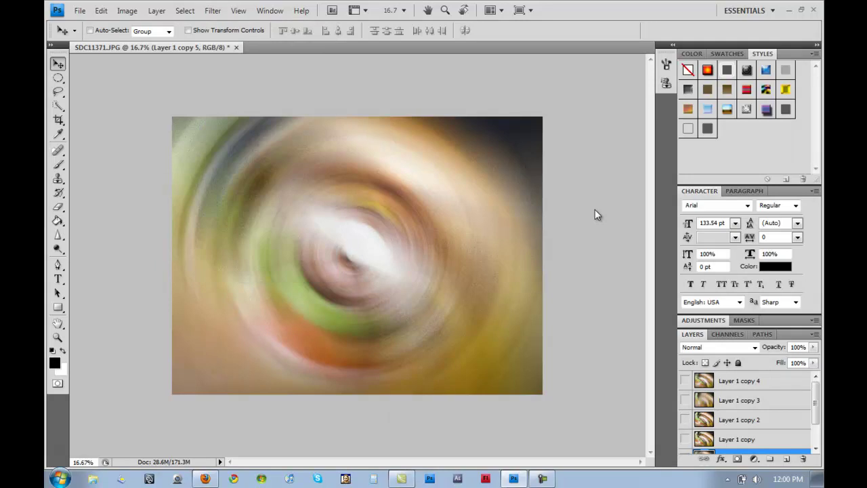